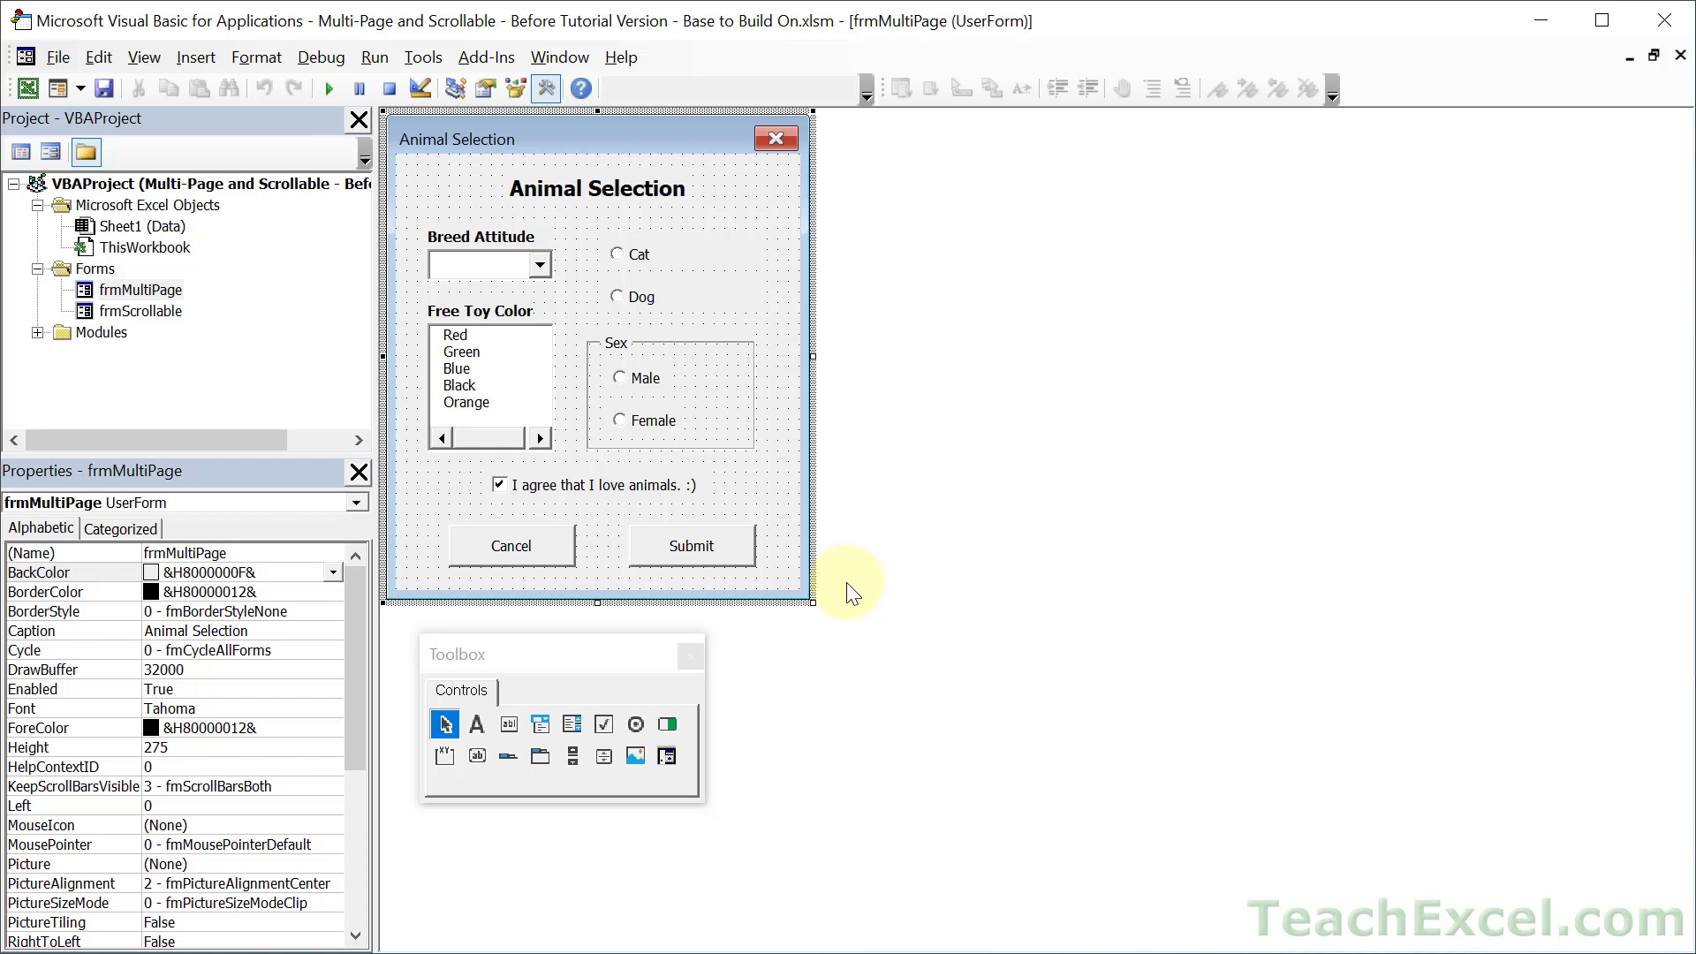
Step: Add a new page to the Toolbox beside the existing Controls page
left_click(519, 667)
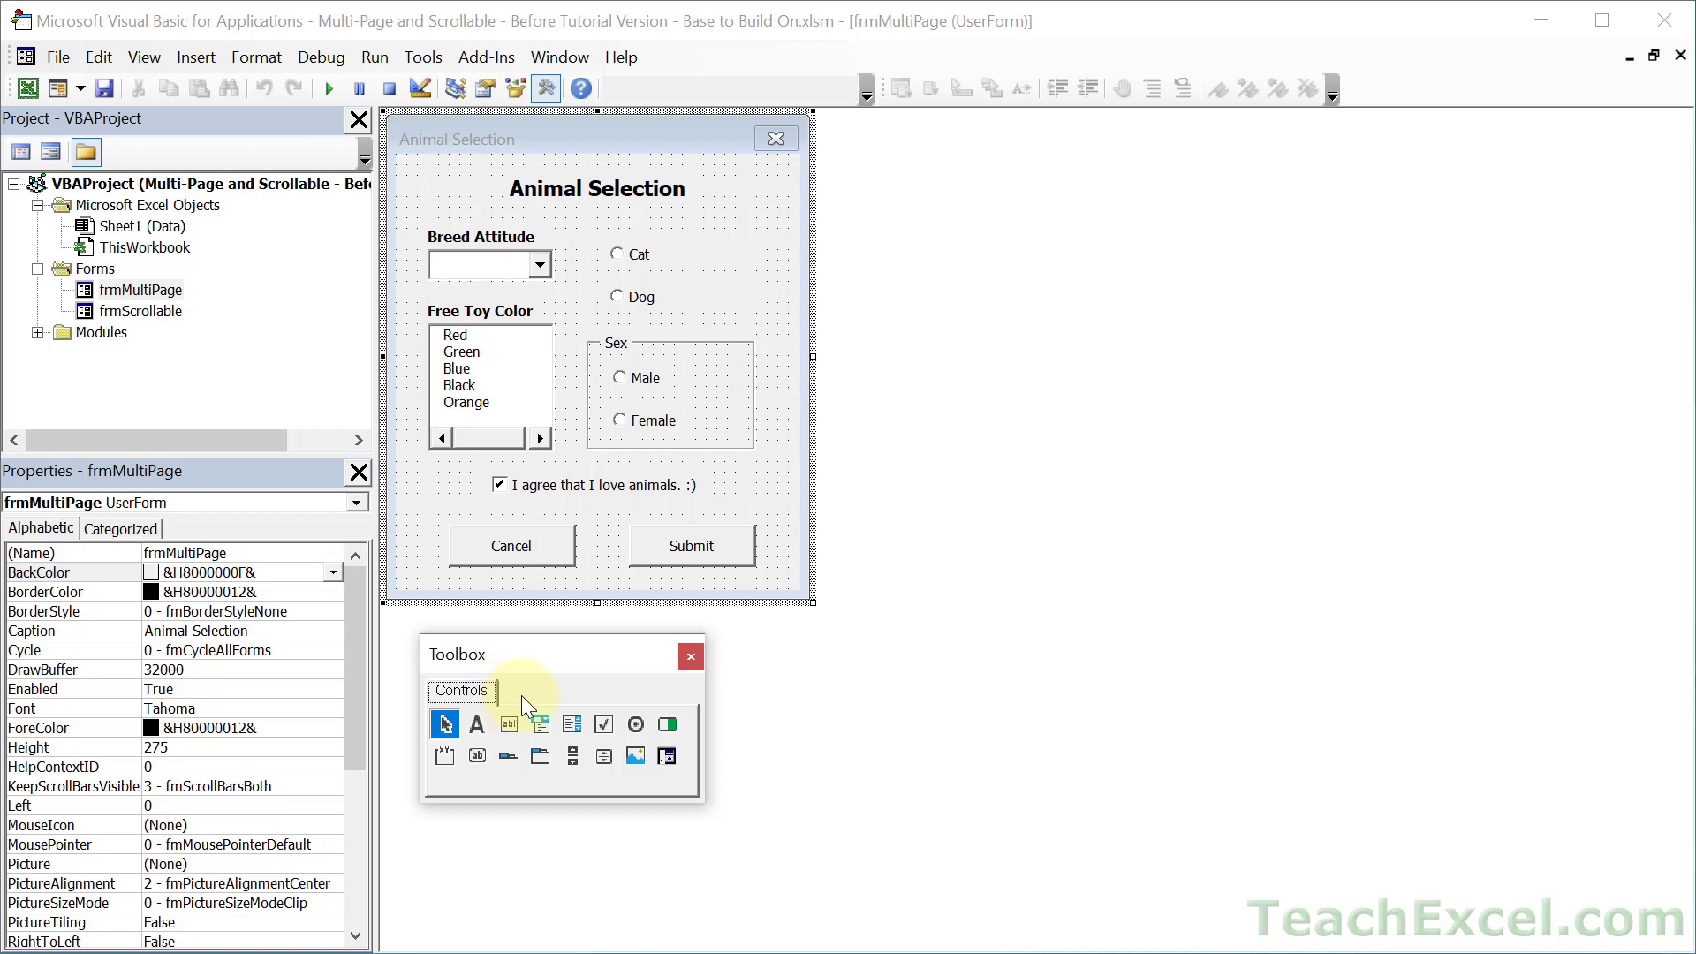
right_click(521, 696)
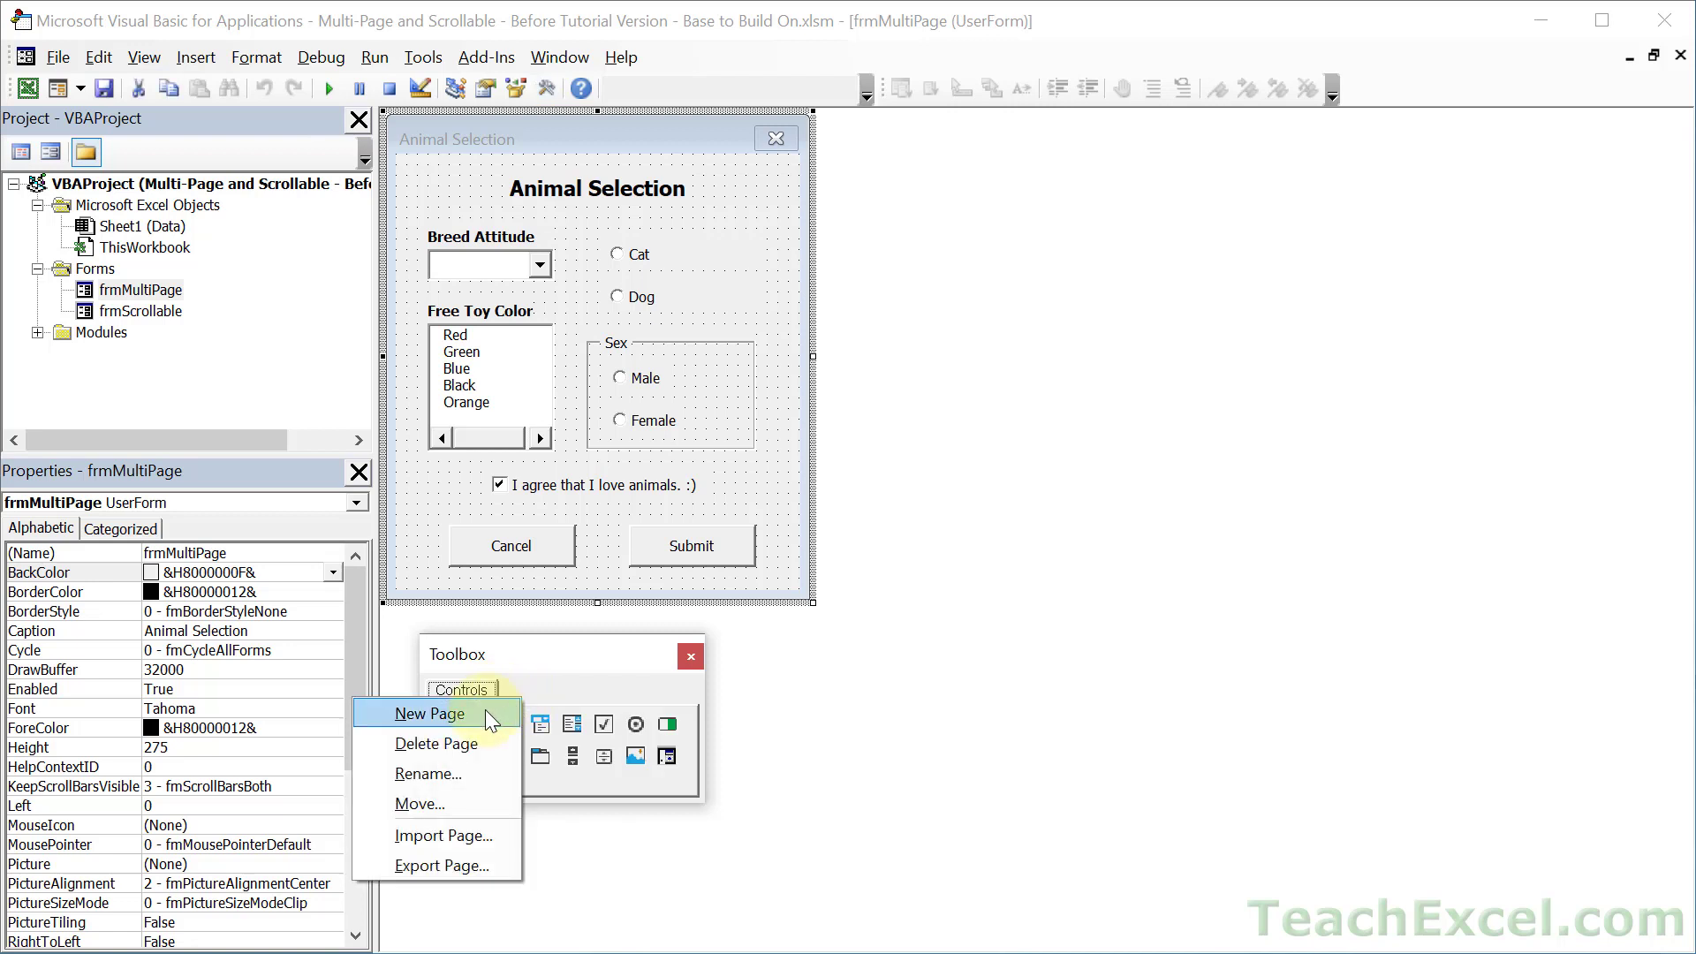
left_click(491, 720)
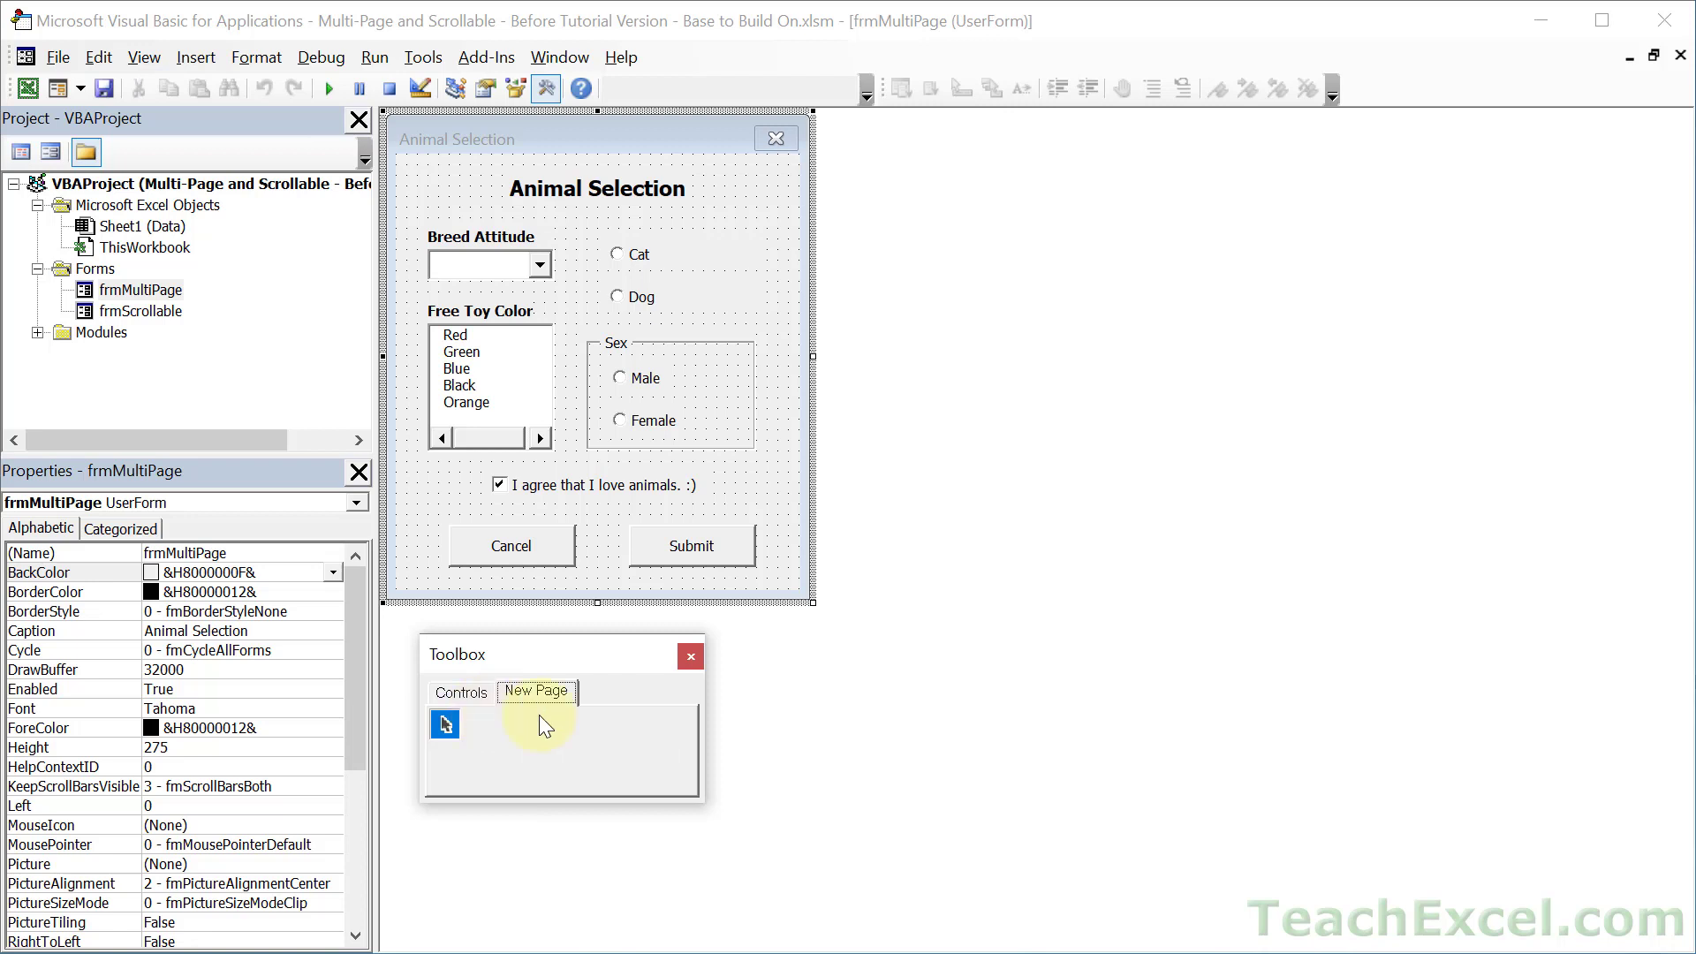
left_click(476, 696)
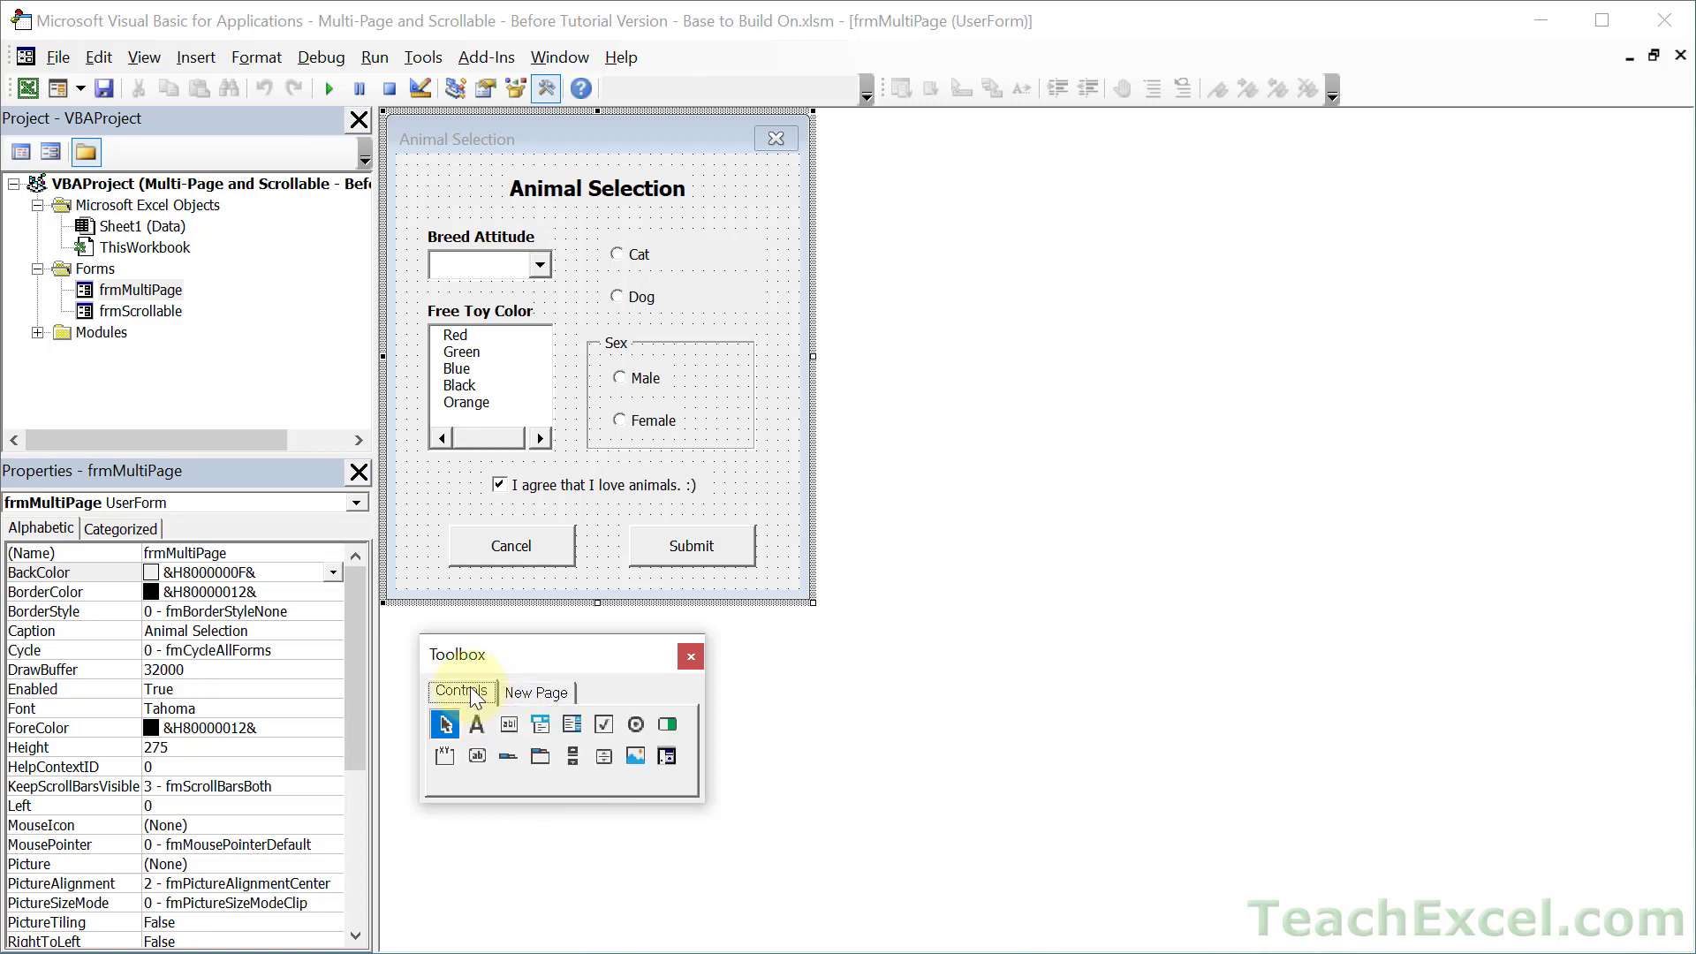
Step: Store a copy of the form's Cancel button as a reusable control on the new Toolbox page
left_click(529, 693)
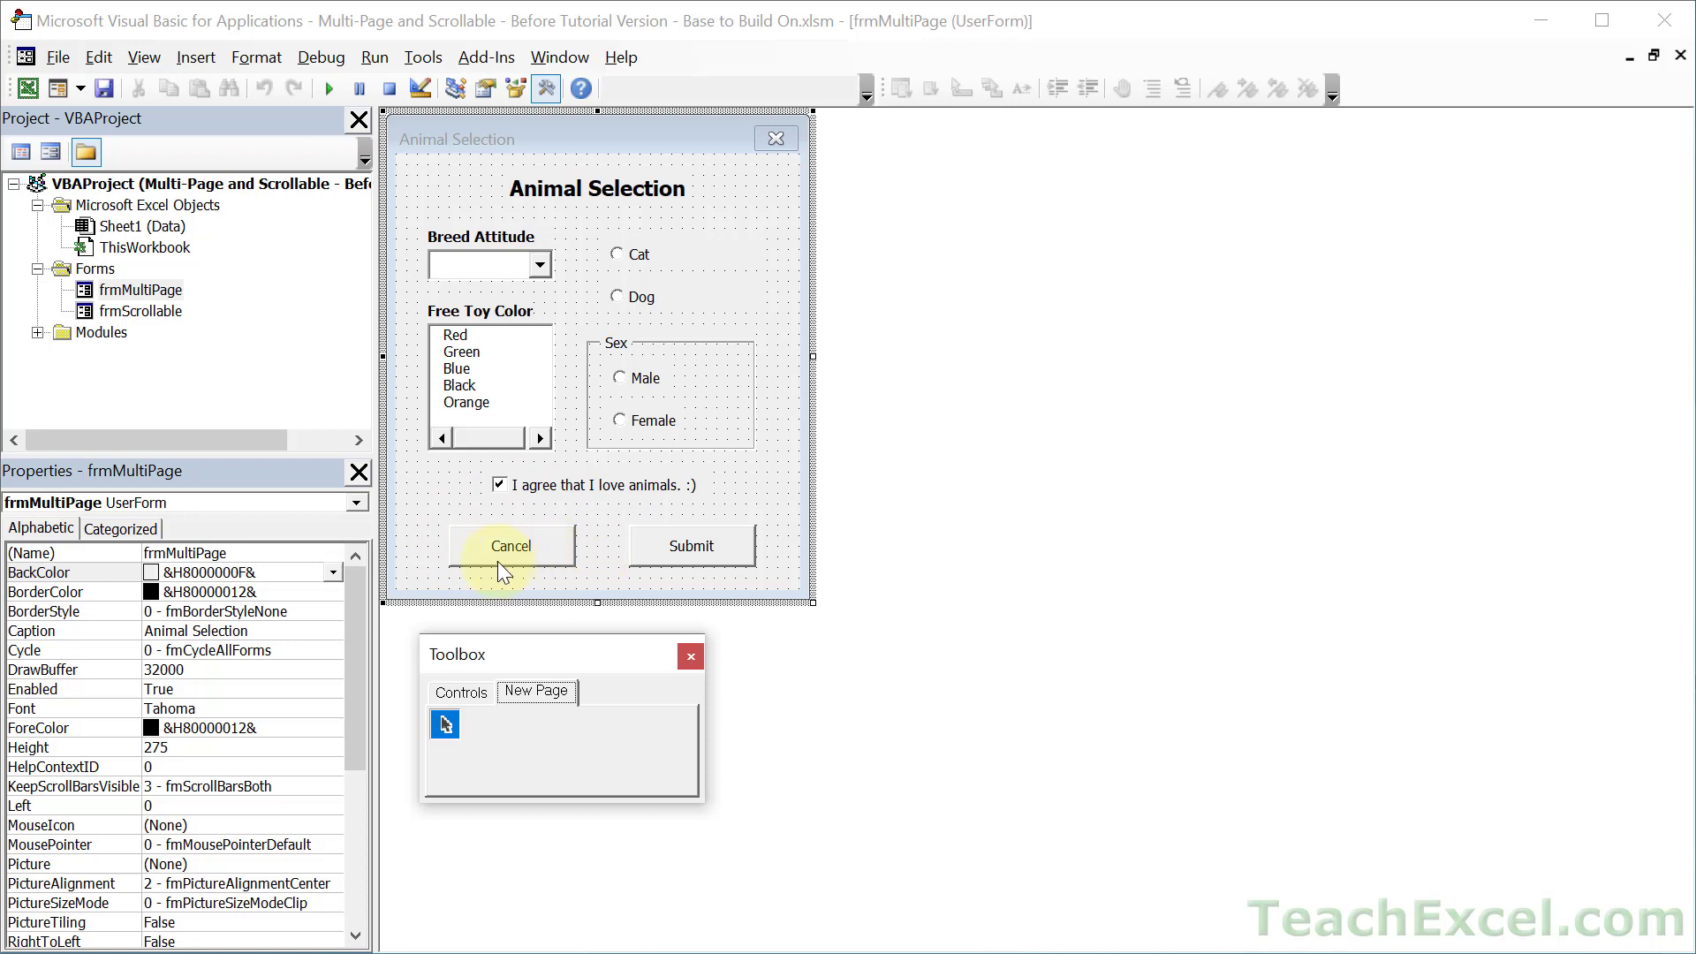
left_click(549, 565)
left_click_drag(544, 558, 503, 734)
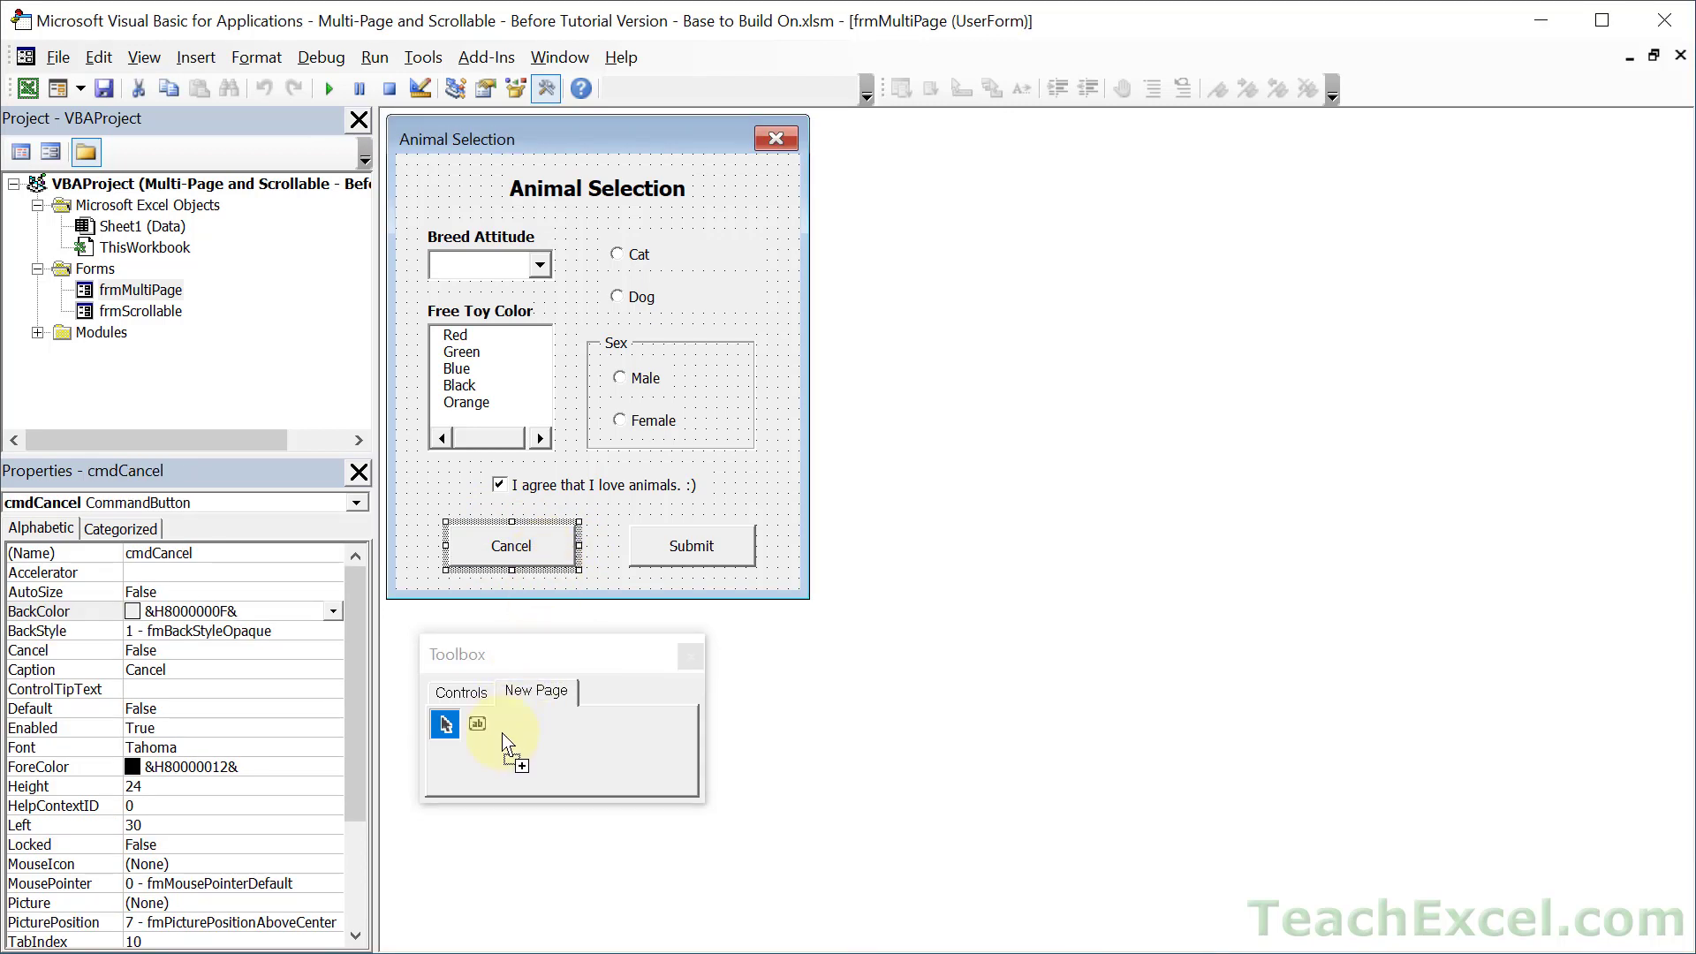
Step: Insert a new UserForm and place the stored Cancel button in its lower-left area
left_click(204, 68)
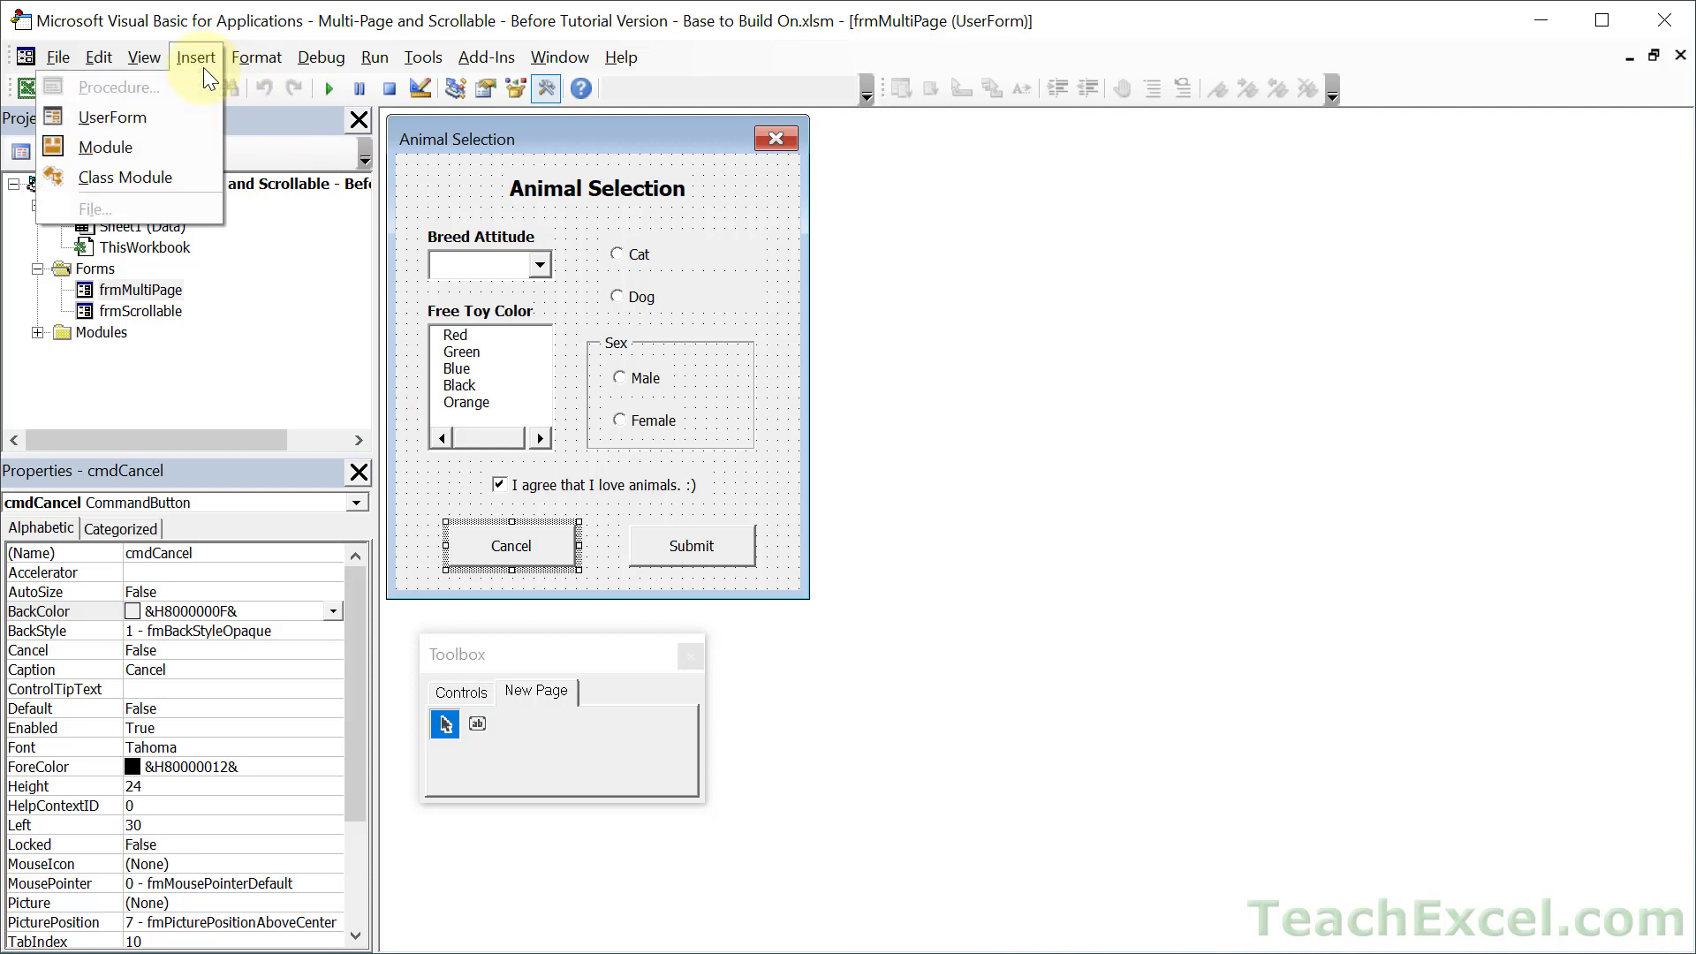
left_click(175, 120)
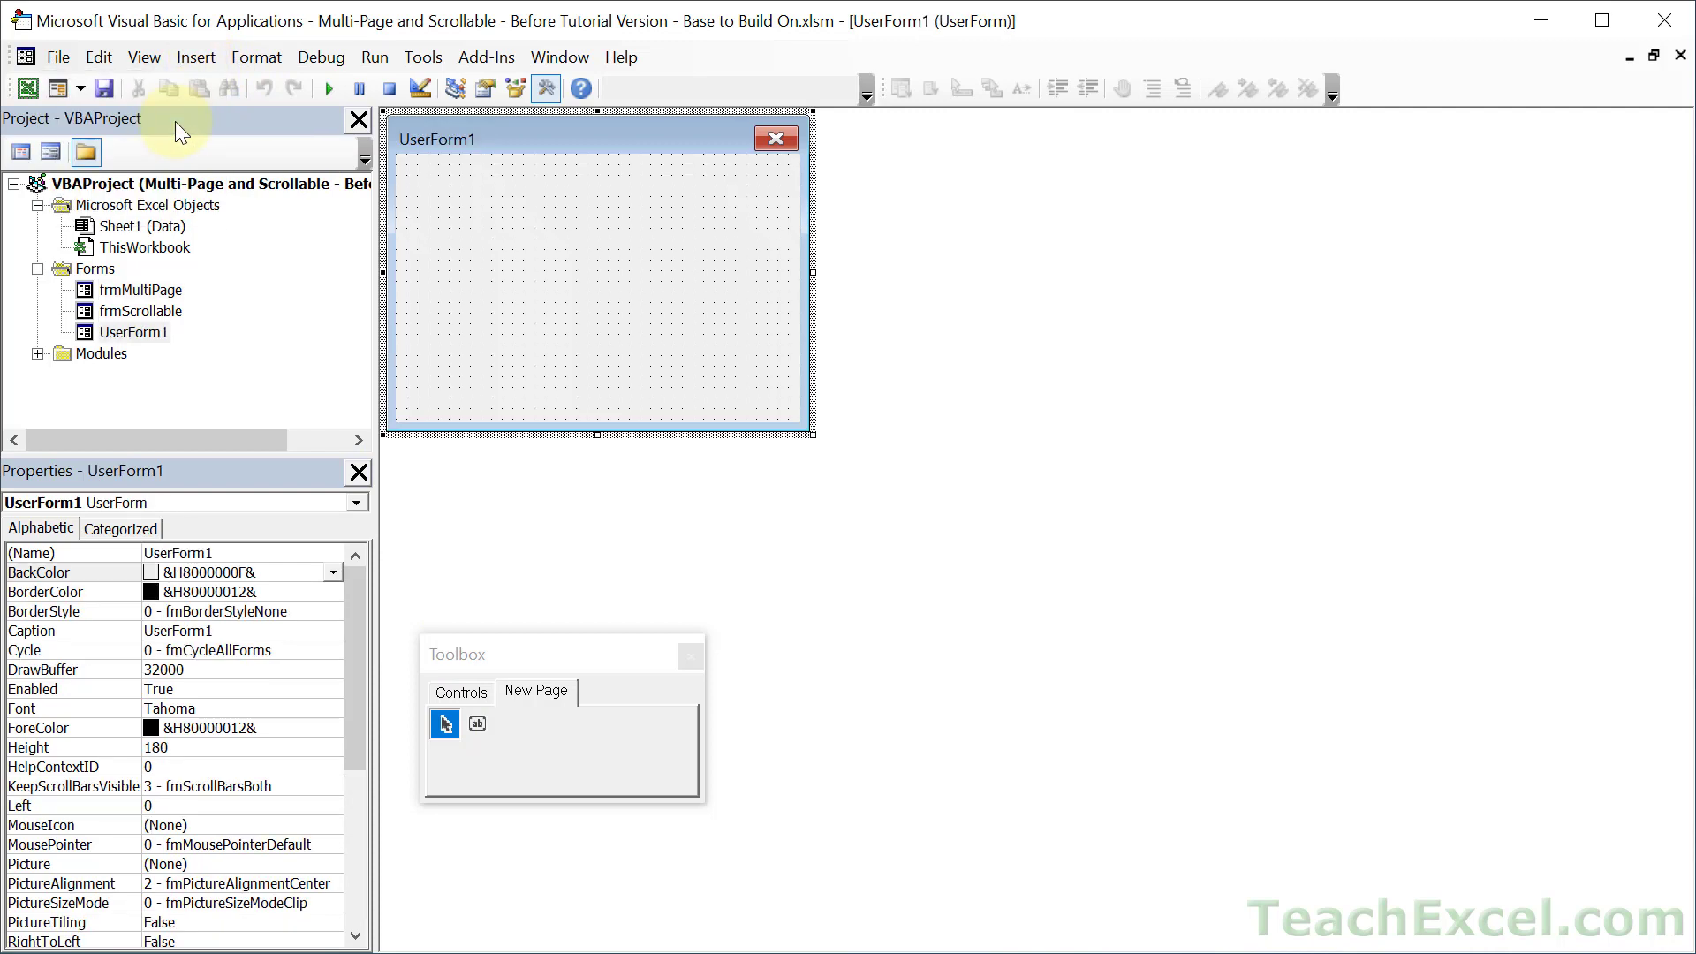
left_click(478, 724)
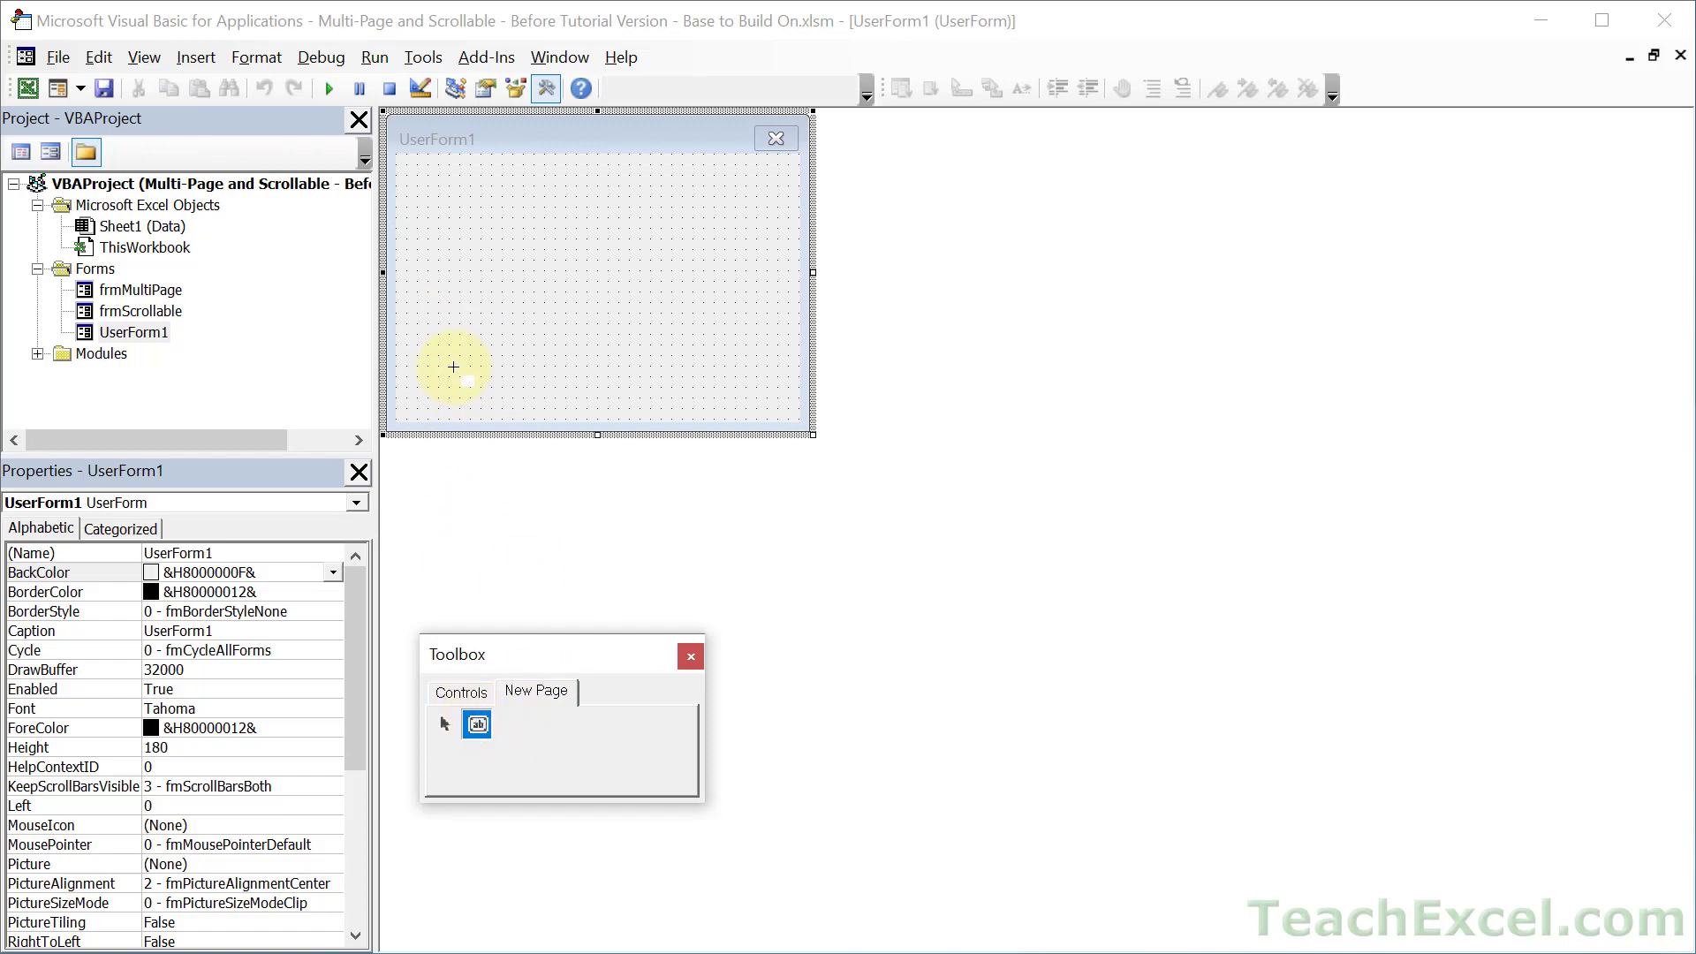
left_click(454, 366)
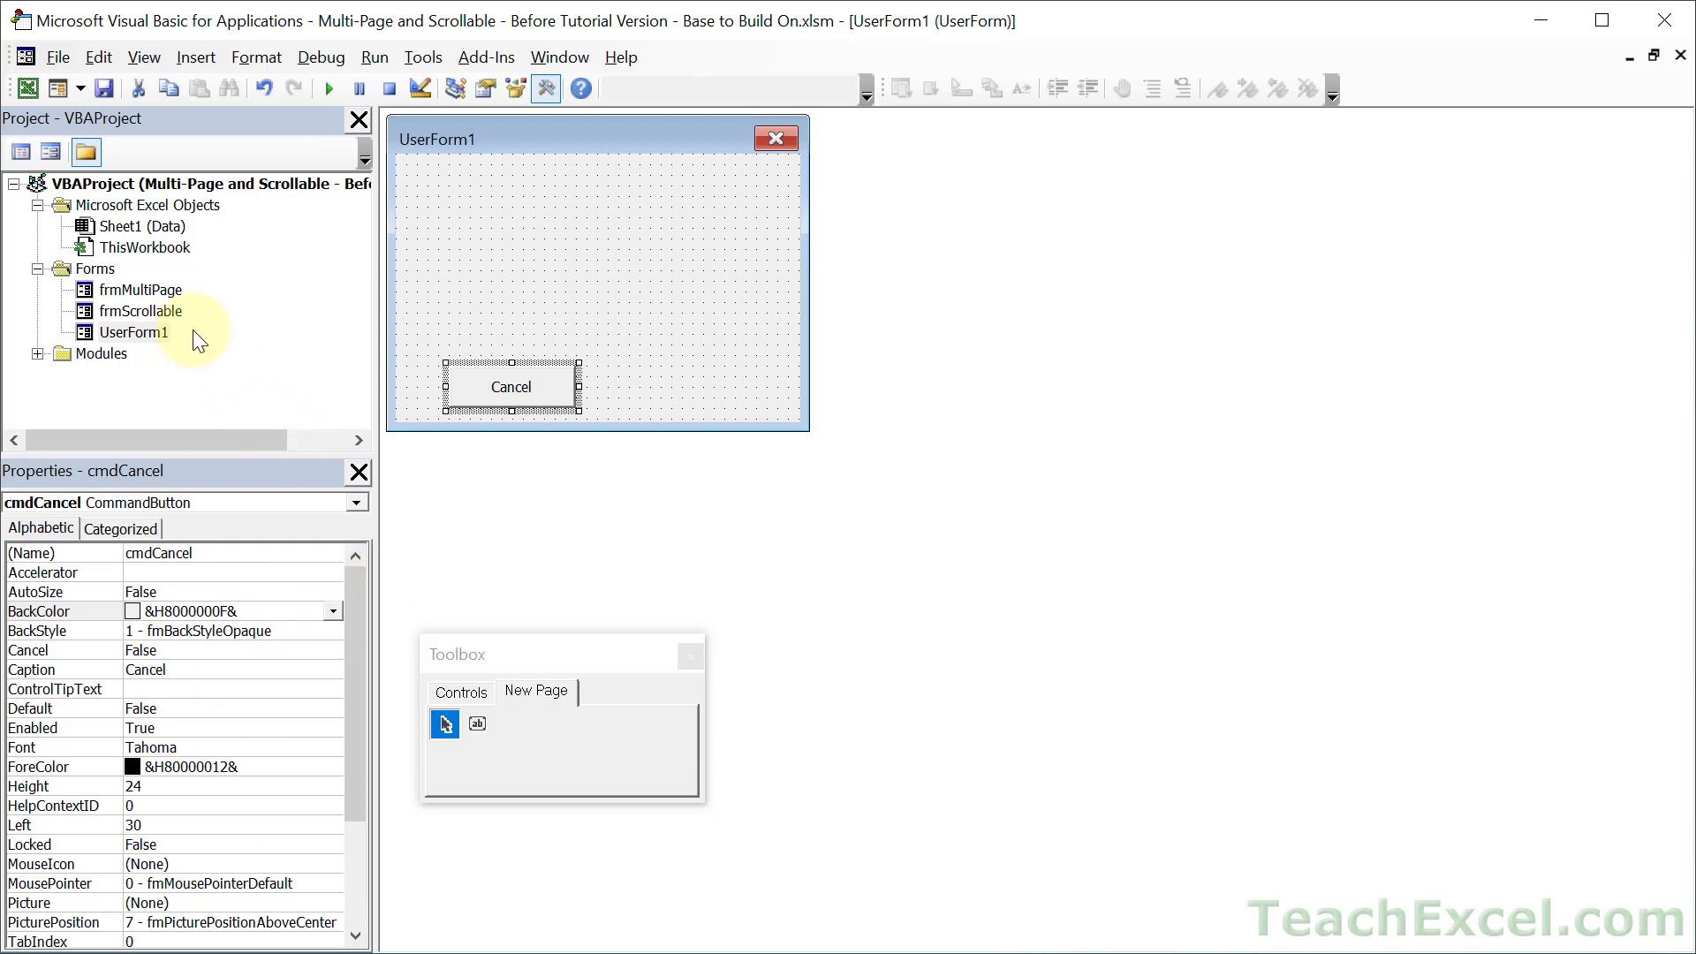
Step: Store frmMultiPage's Breed Attitude, Free Toy Color, Cat, Dog and Sex controls together as one reusable group on the new Toolbox page
double_click(168, 292)
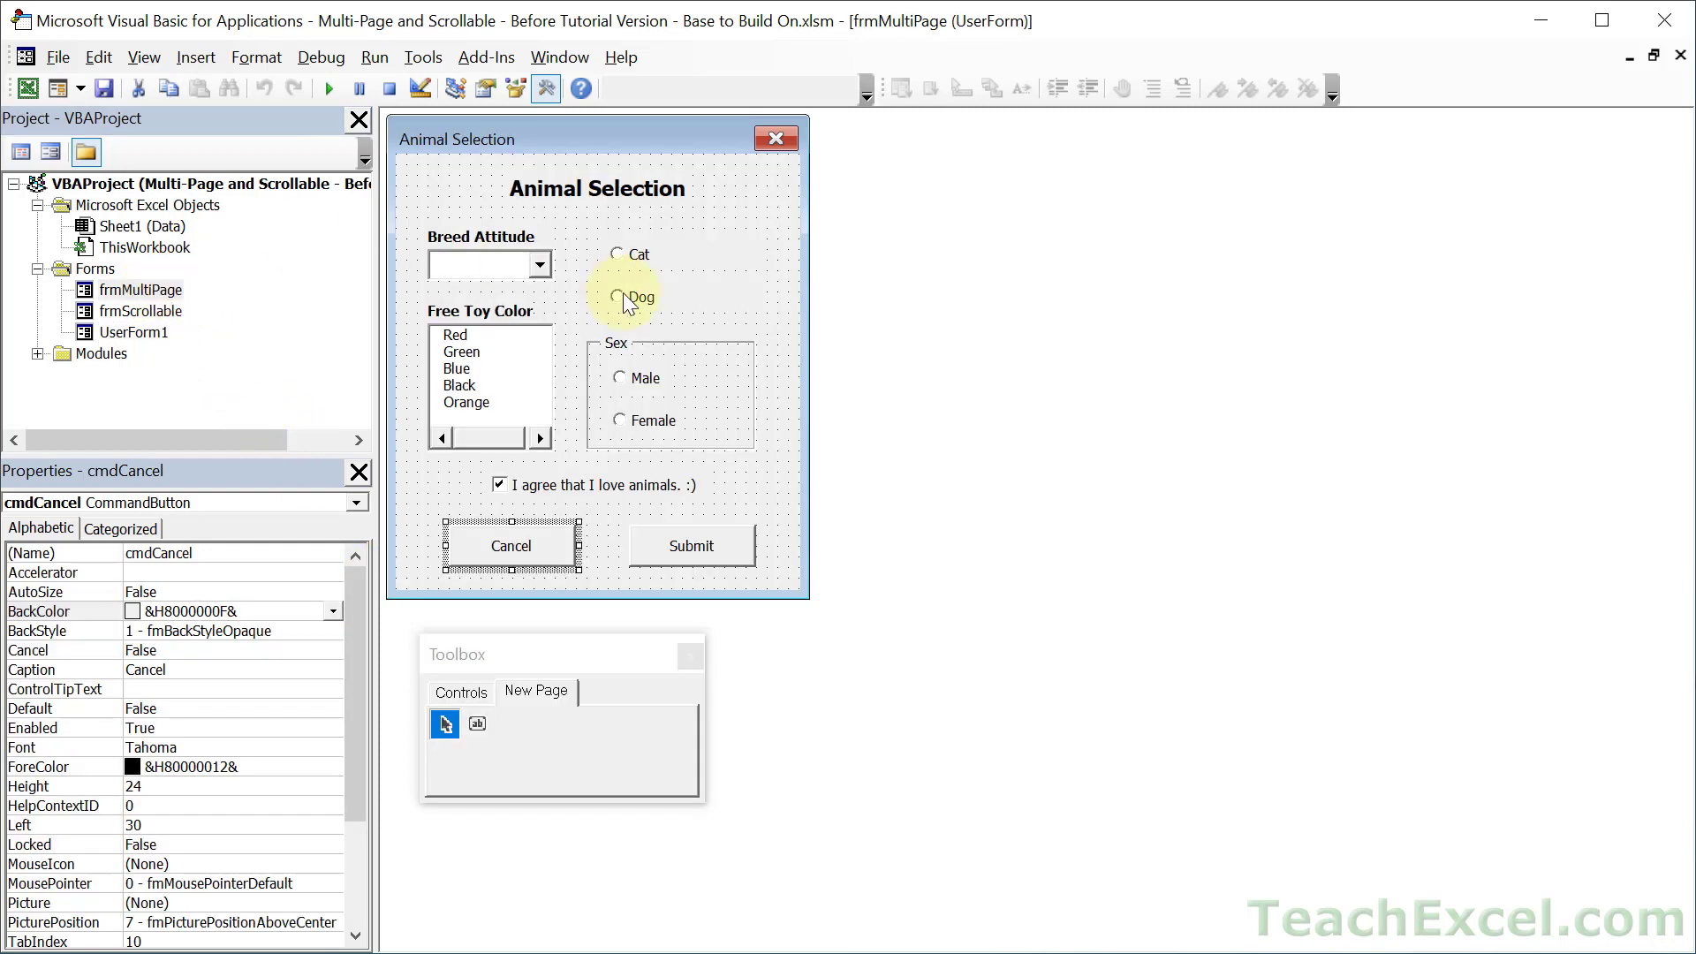
left_click(789, 456)
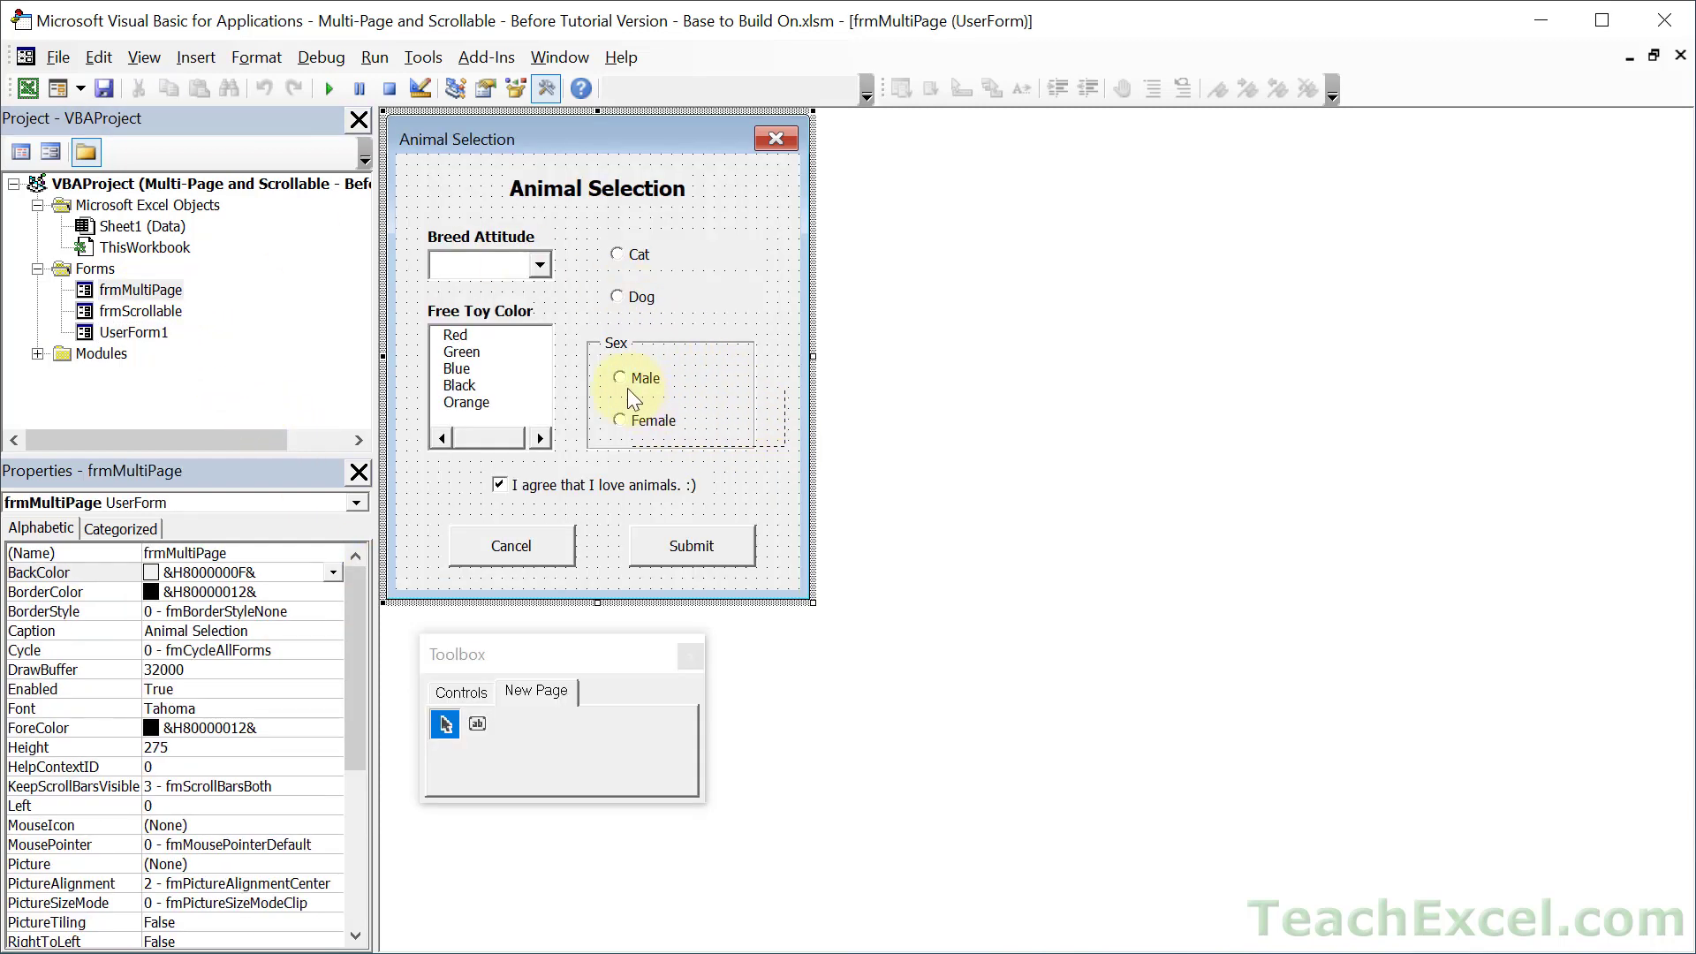
left_click_drag(505, 364, 408, 209)
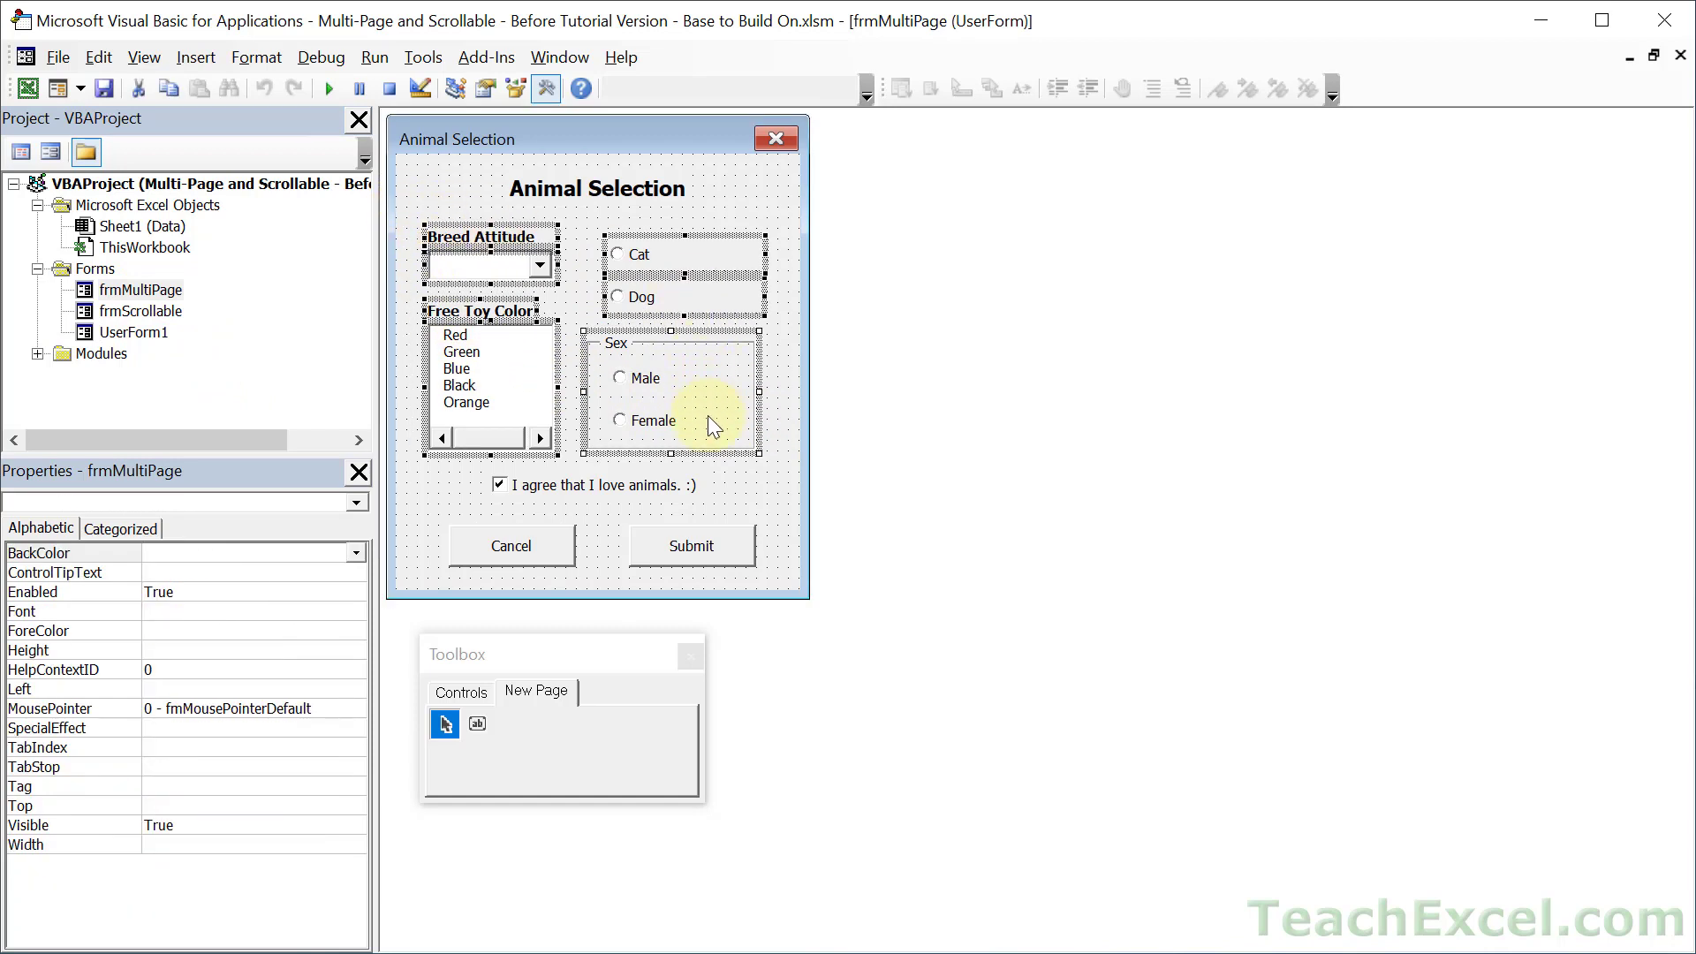
left_click_drag(712, 452, 511, 722)
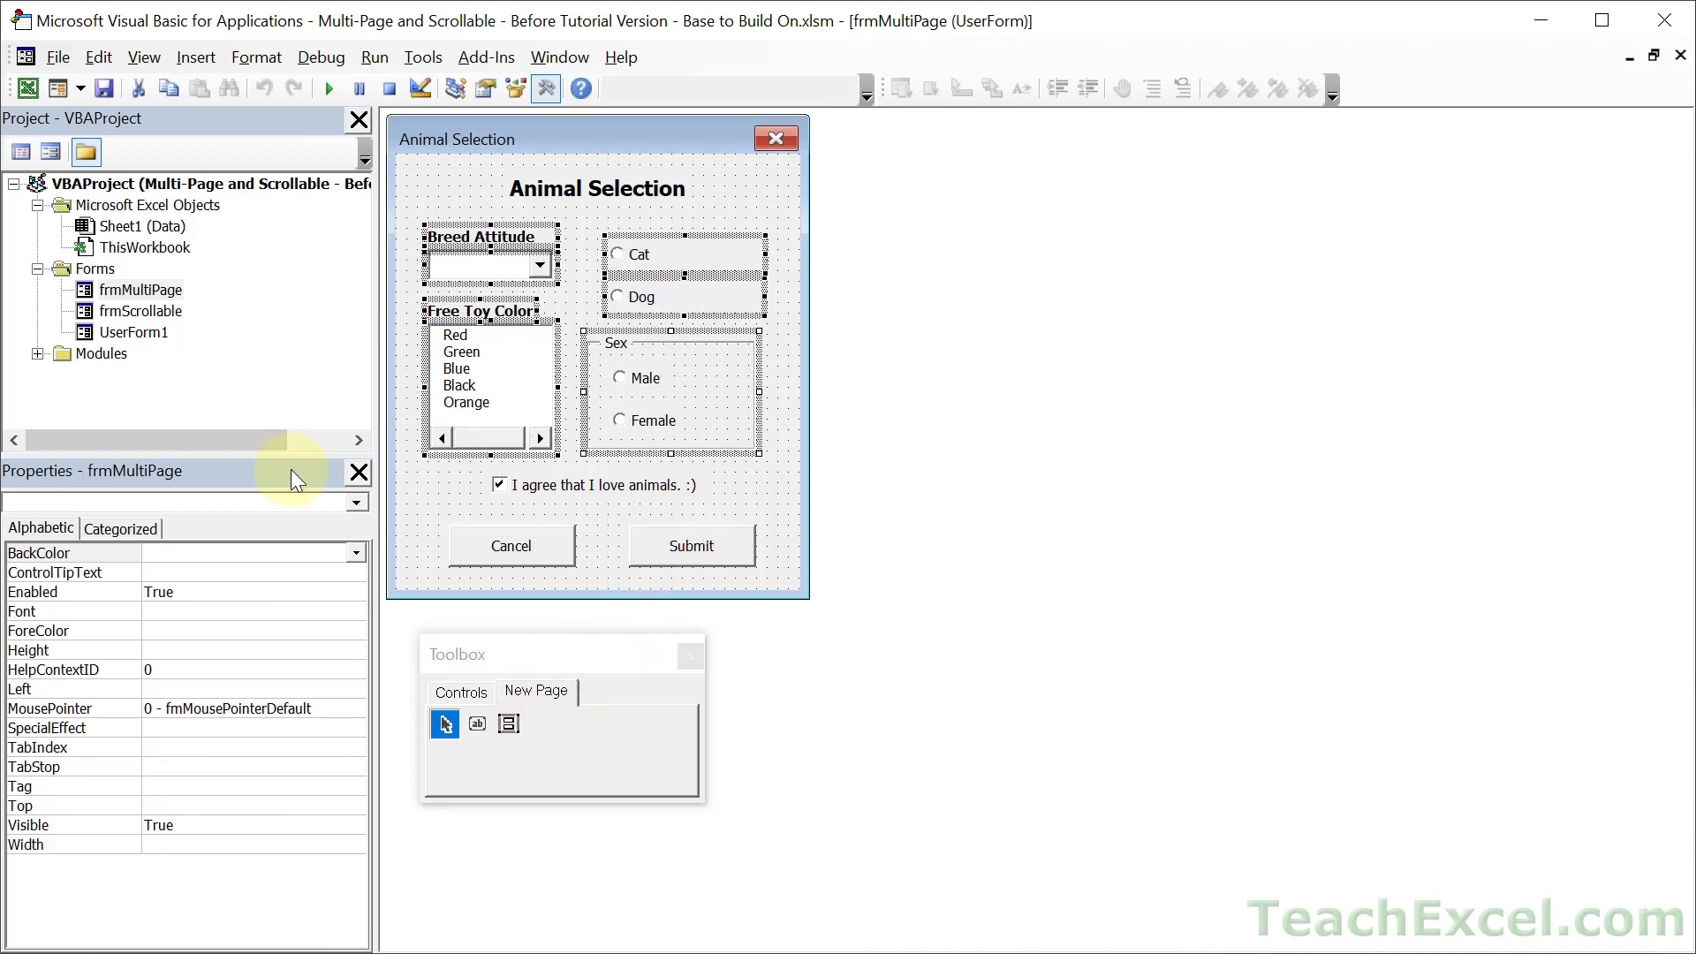
Step: Enlarge UserForm1 to a height of about 311 and delete its Cancel button
double_click(124, 333)
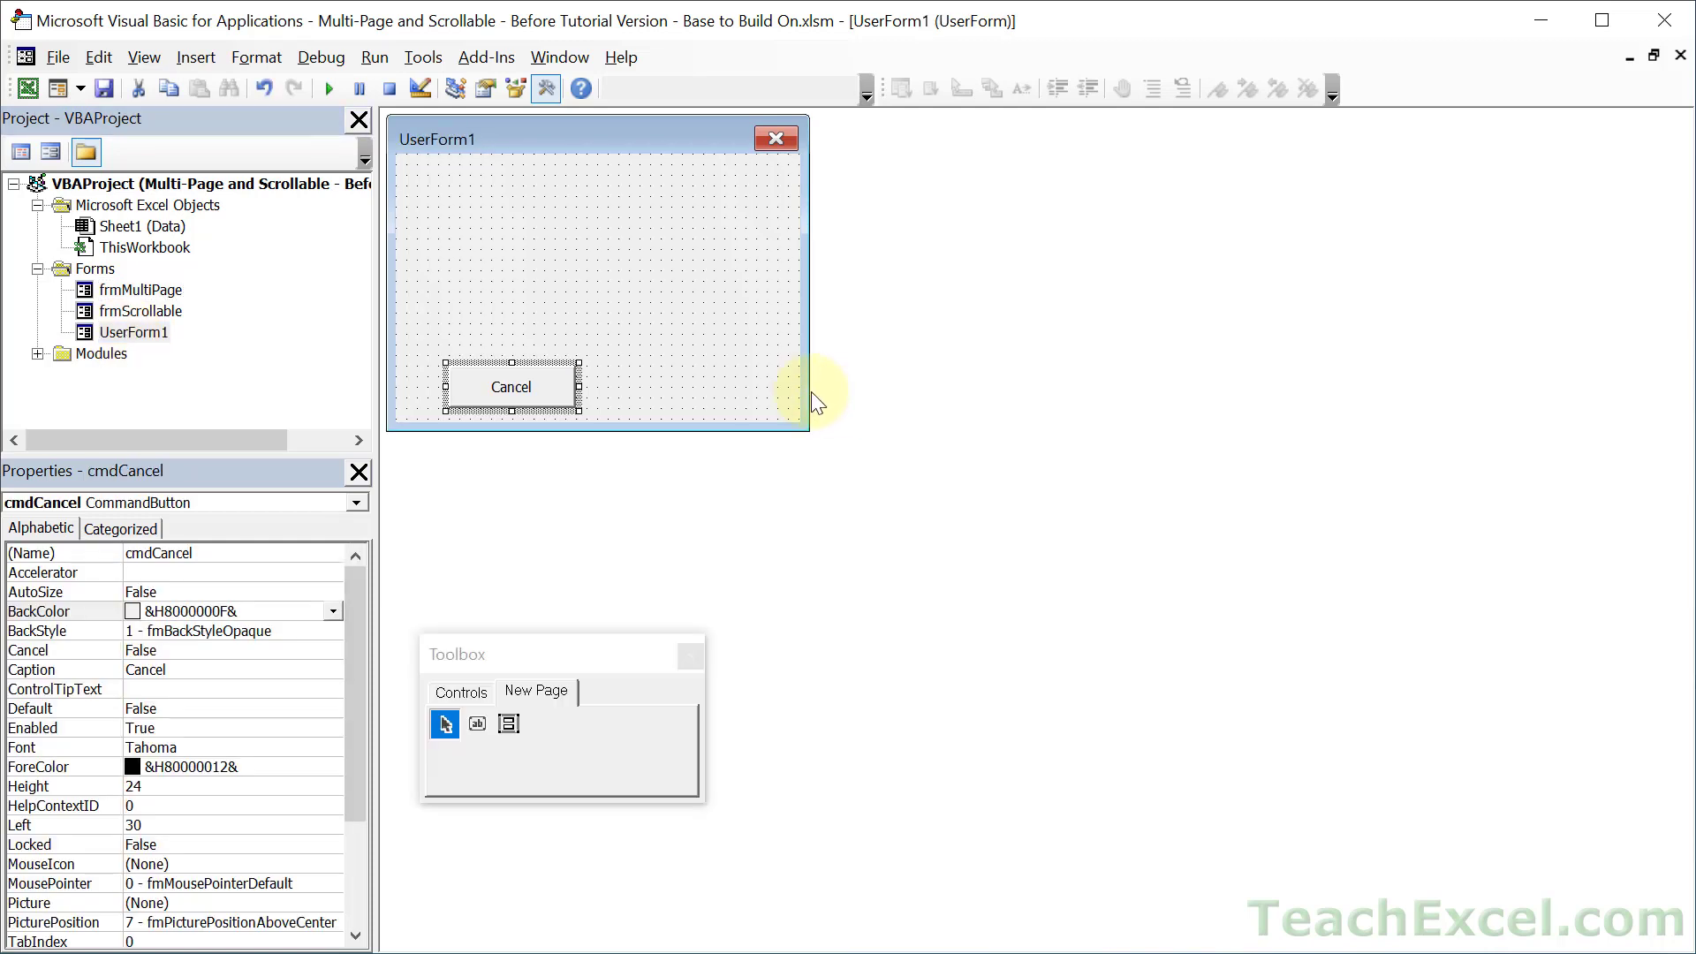
left_click(761, 392)
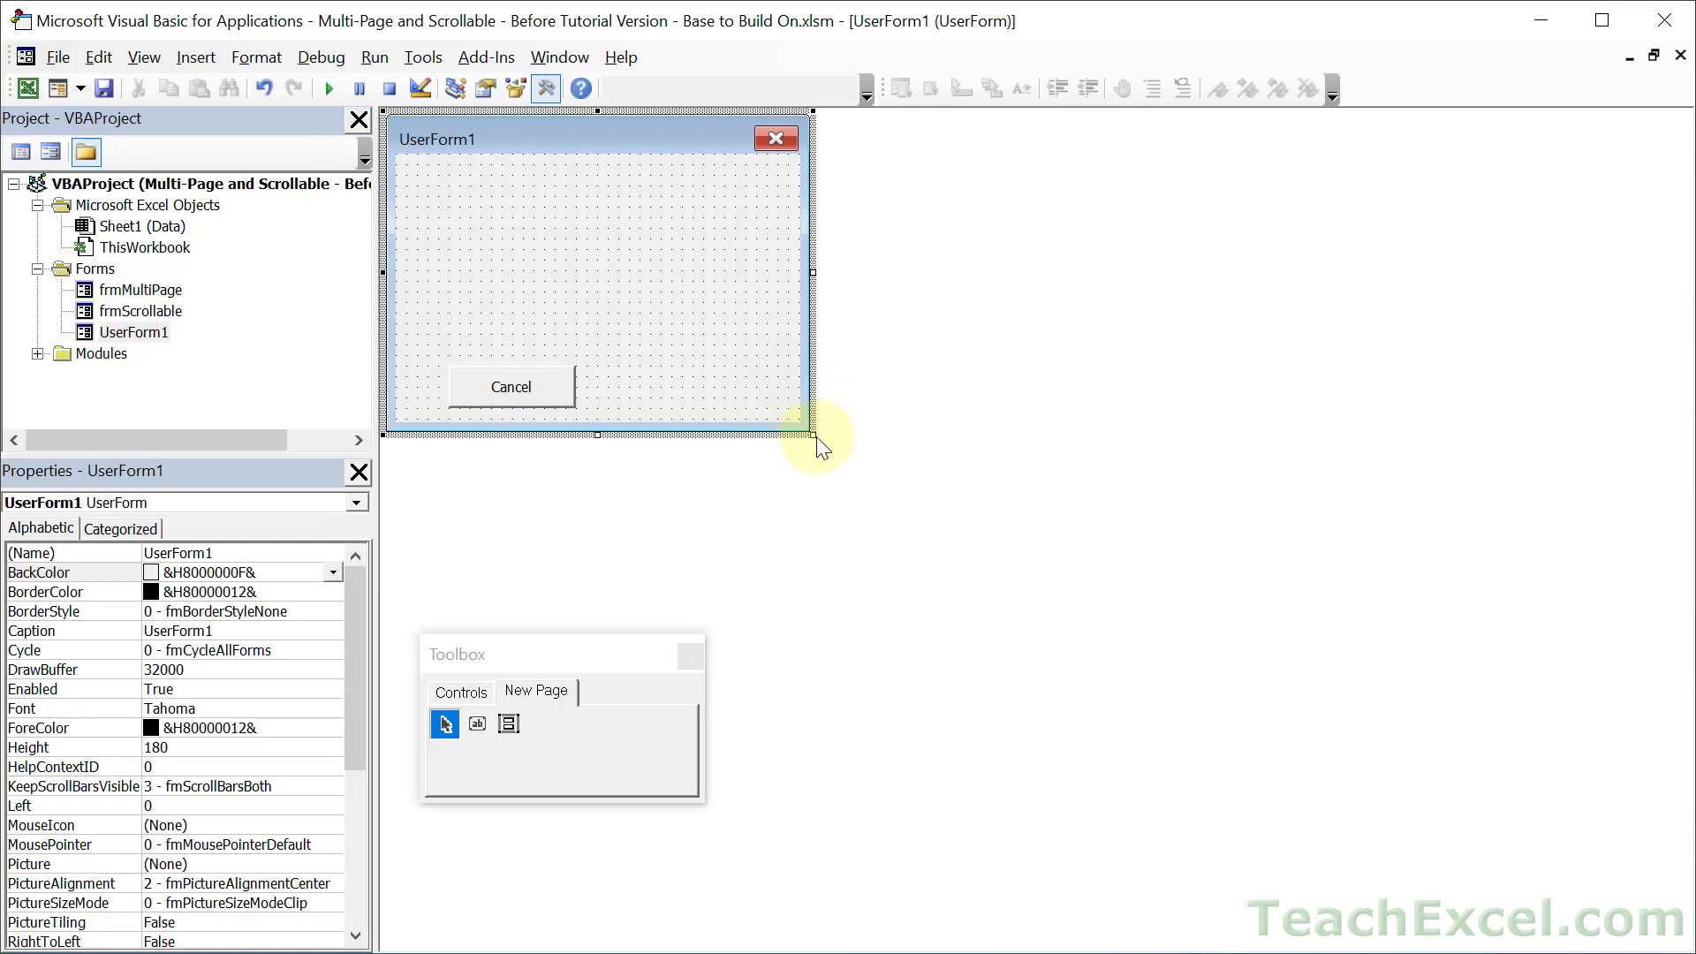
left_click_drag(816, 438, 948, 666)
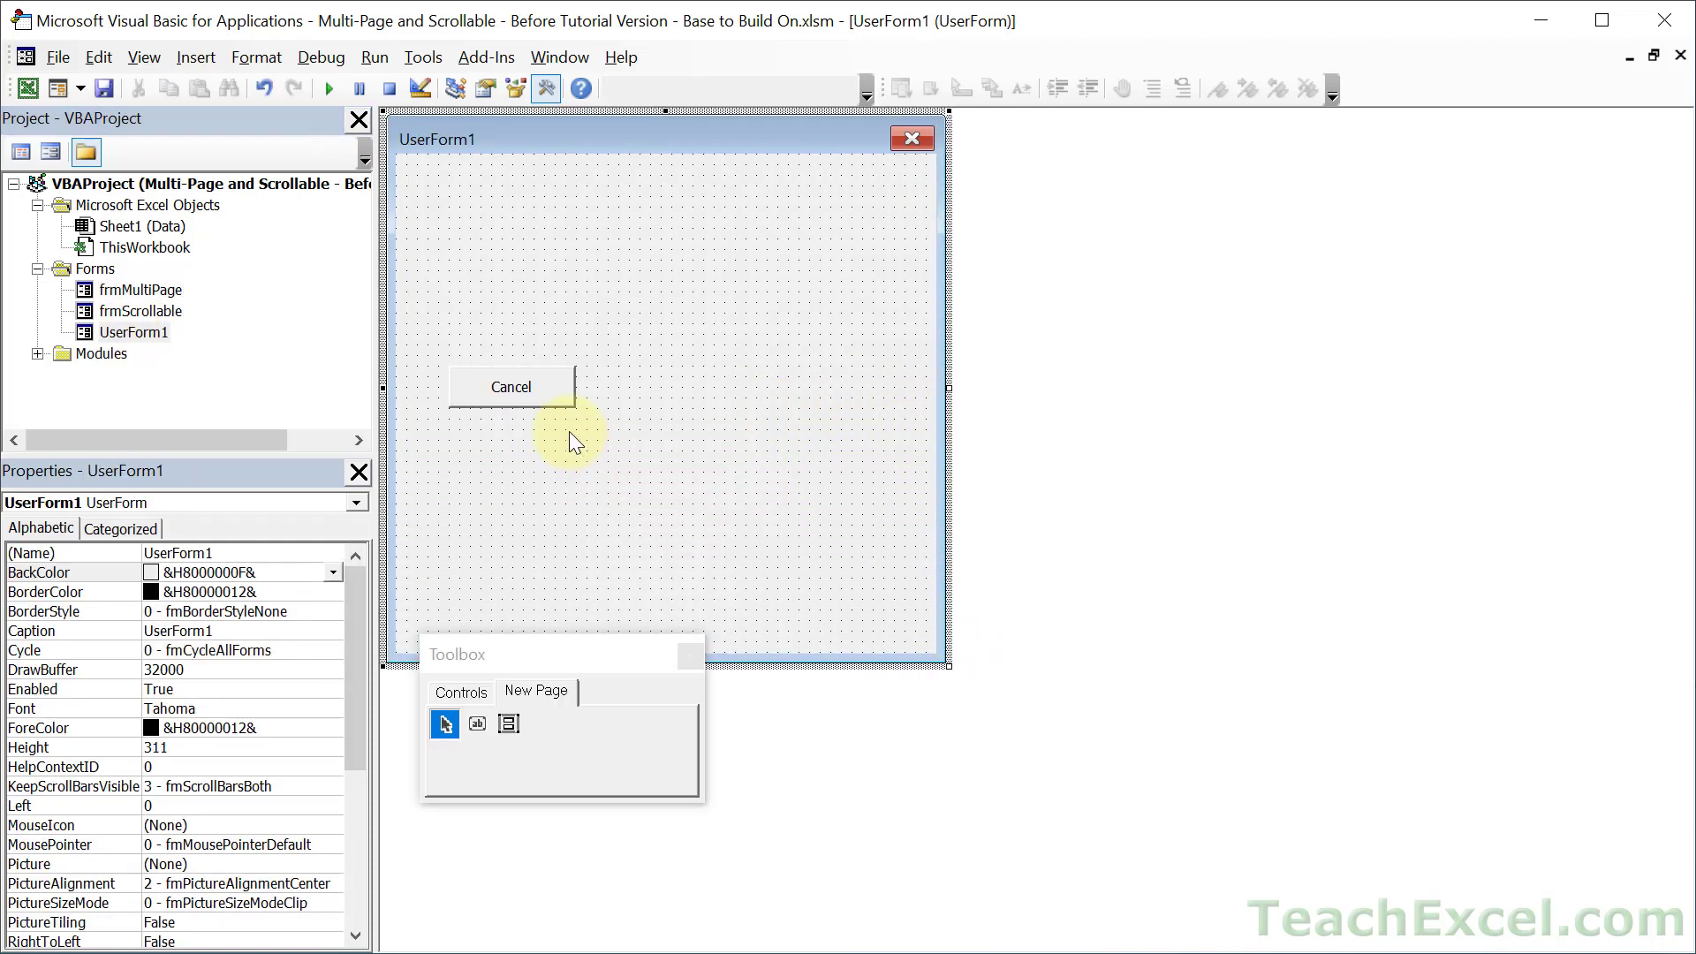
left_click(567, 404)
key("Delete")
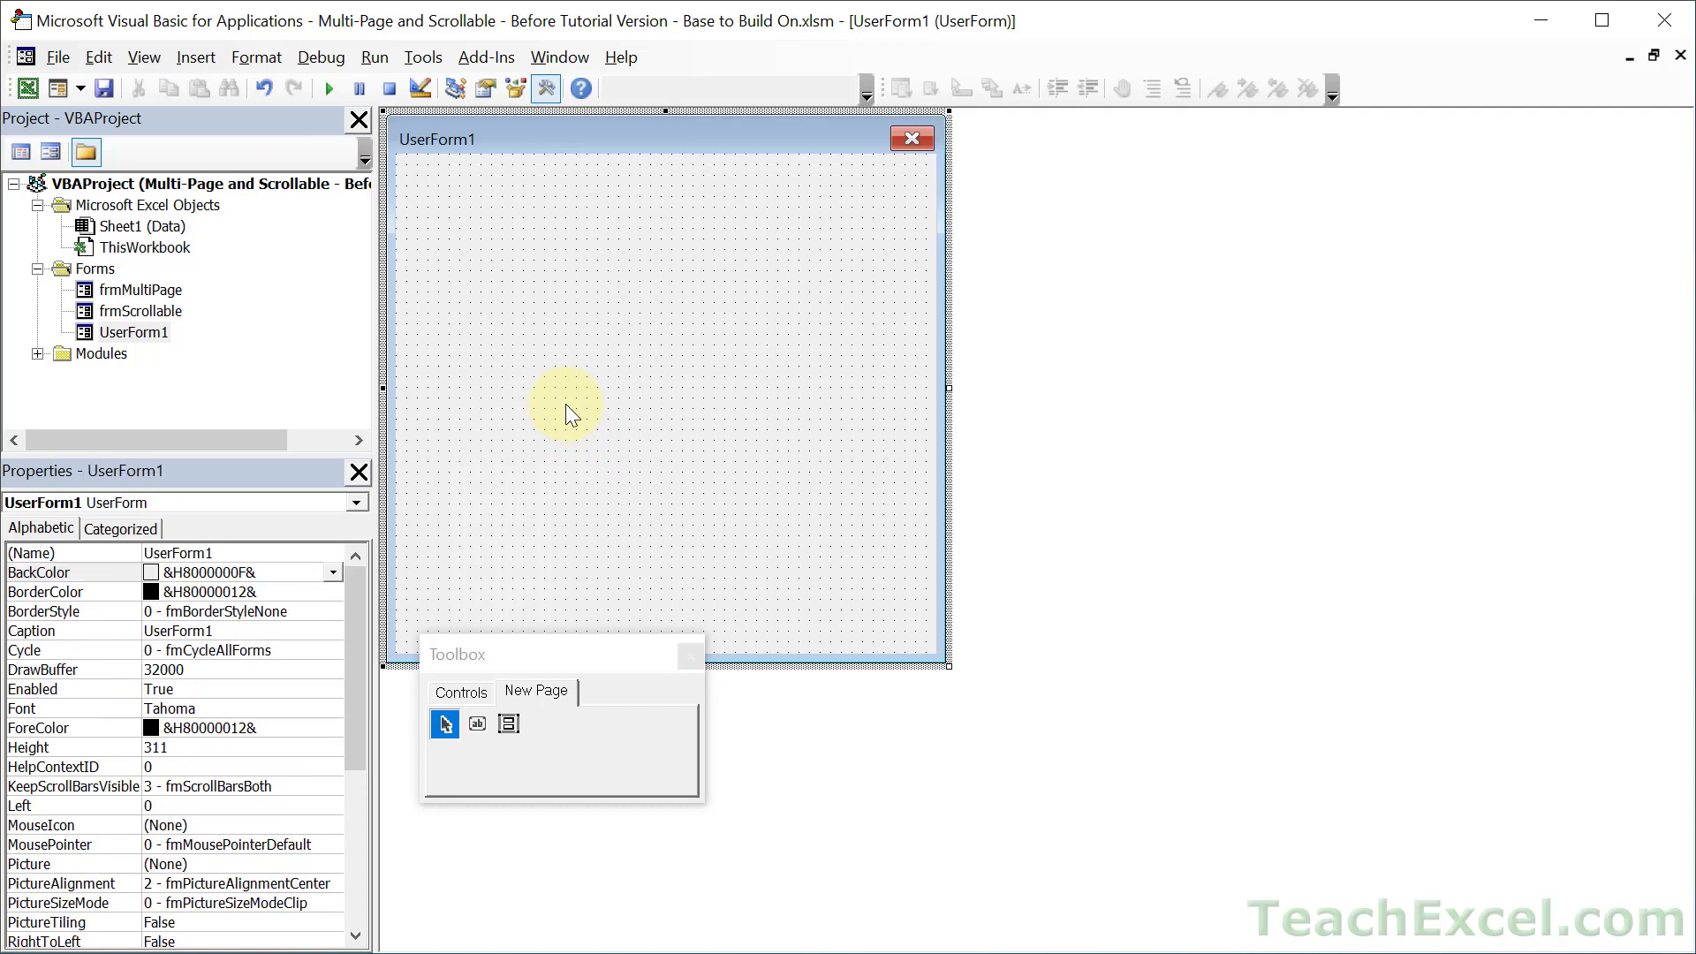
Step: Move the Toolbox clear of the form and place the stored control group in UserForm1's upper-left area
left_click_drag(552, 650, 567, 721)
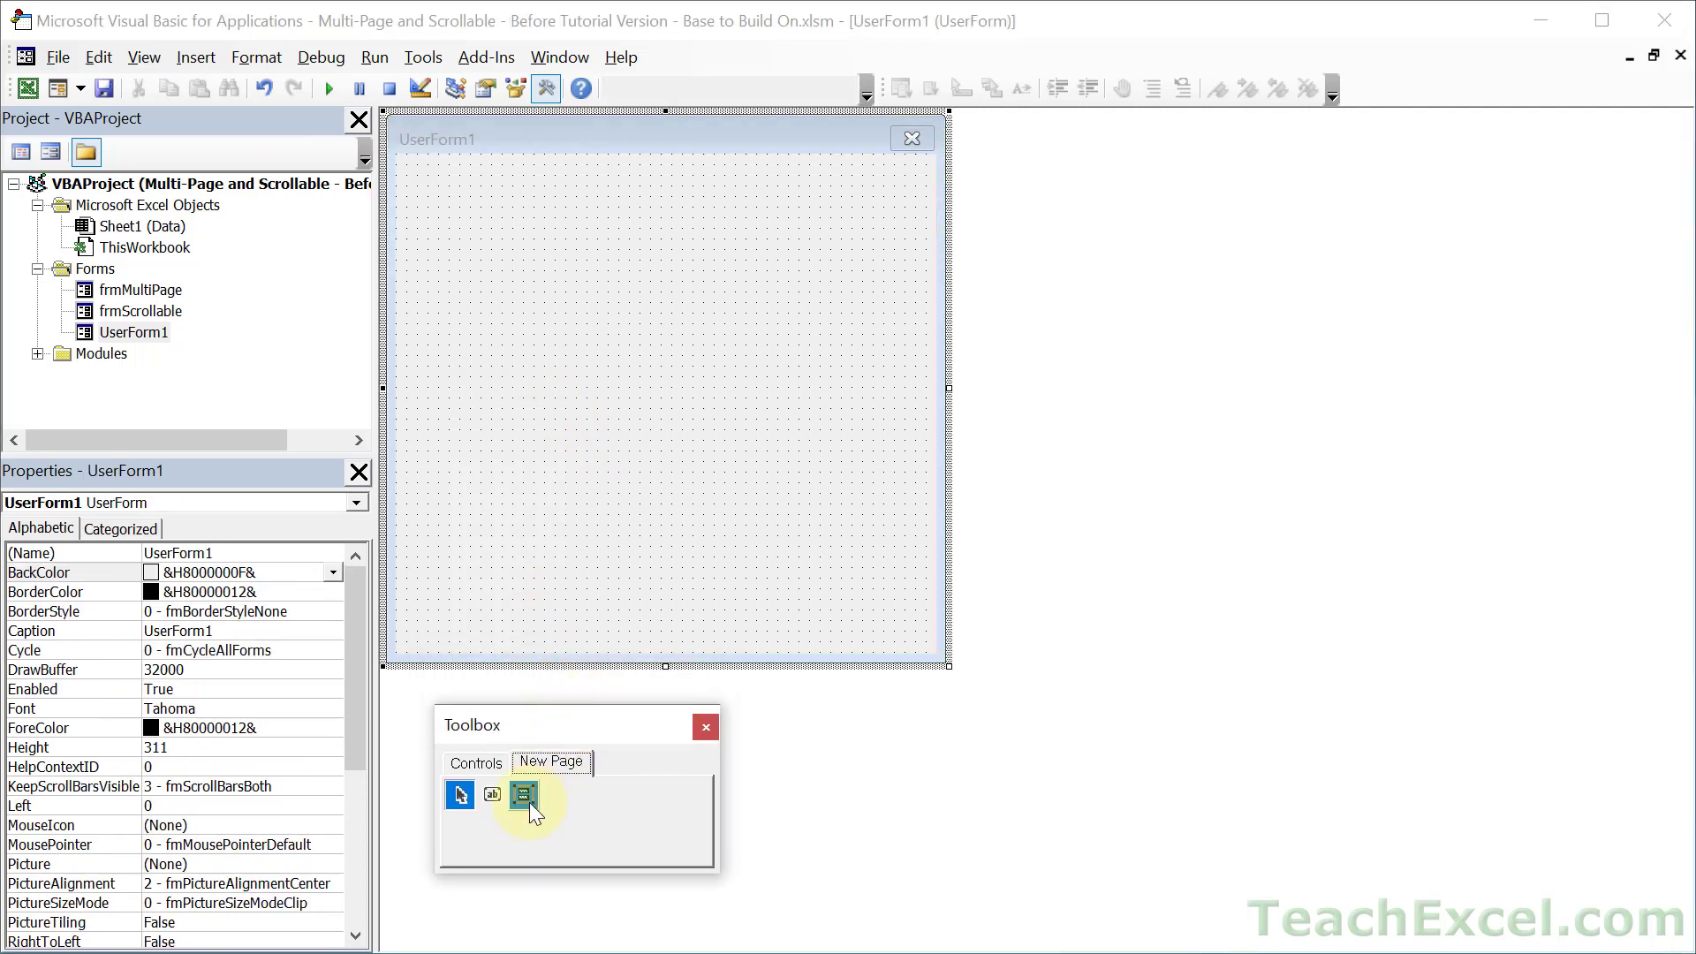
left_click(528, 801)
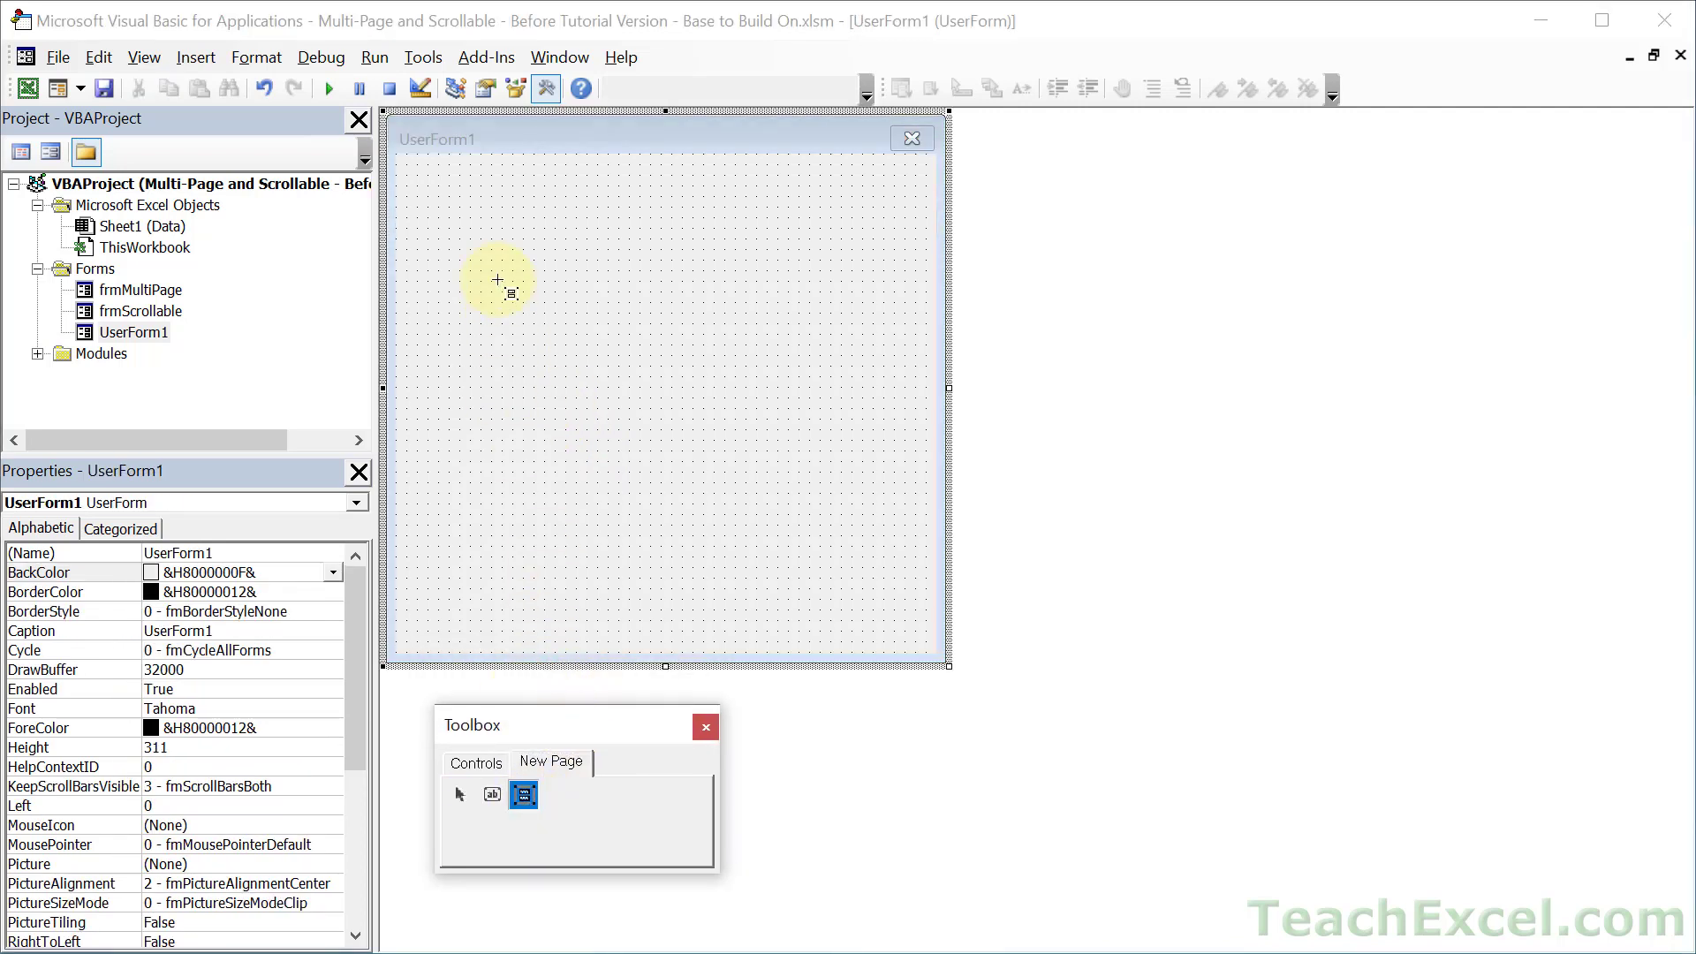
left_click(447, 219)
left_click(875, 579)
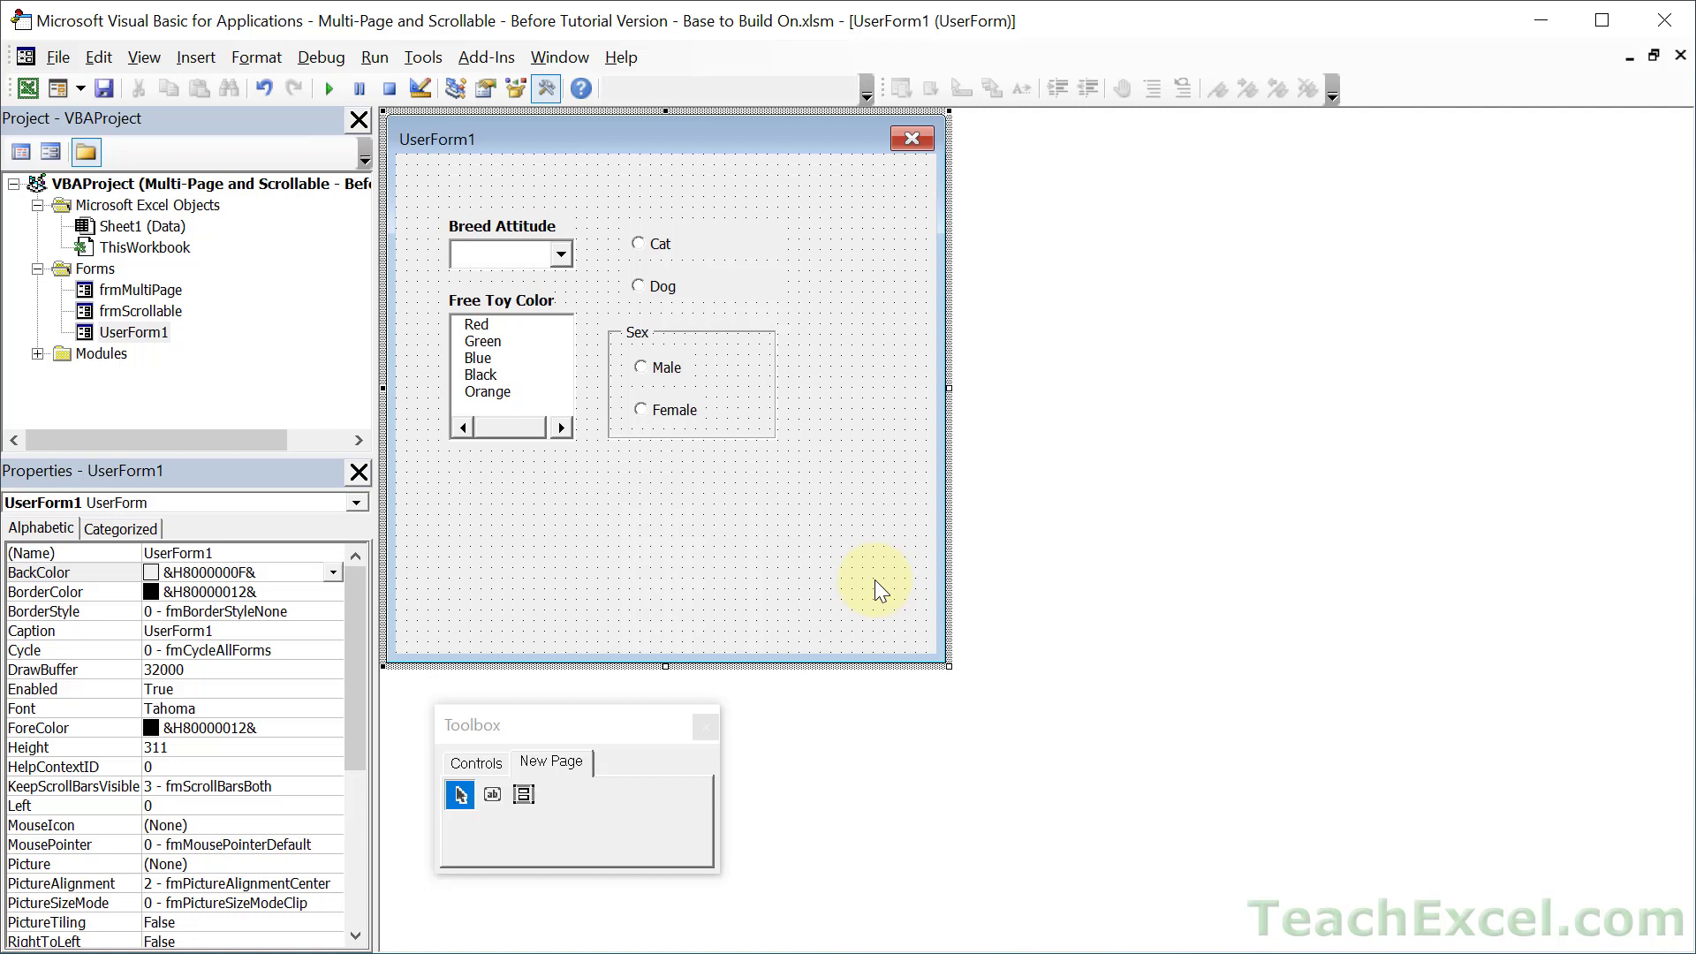
Step: Rename the custom Toolbox page to "Default Controls"
right_click(548, 760)
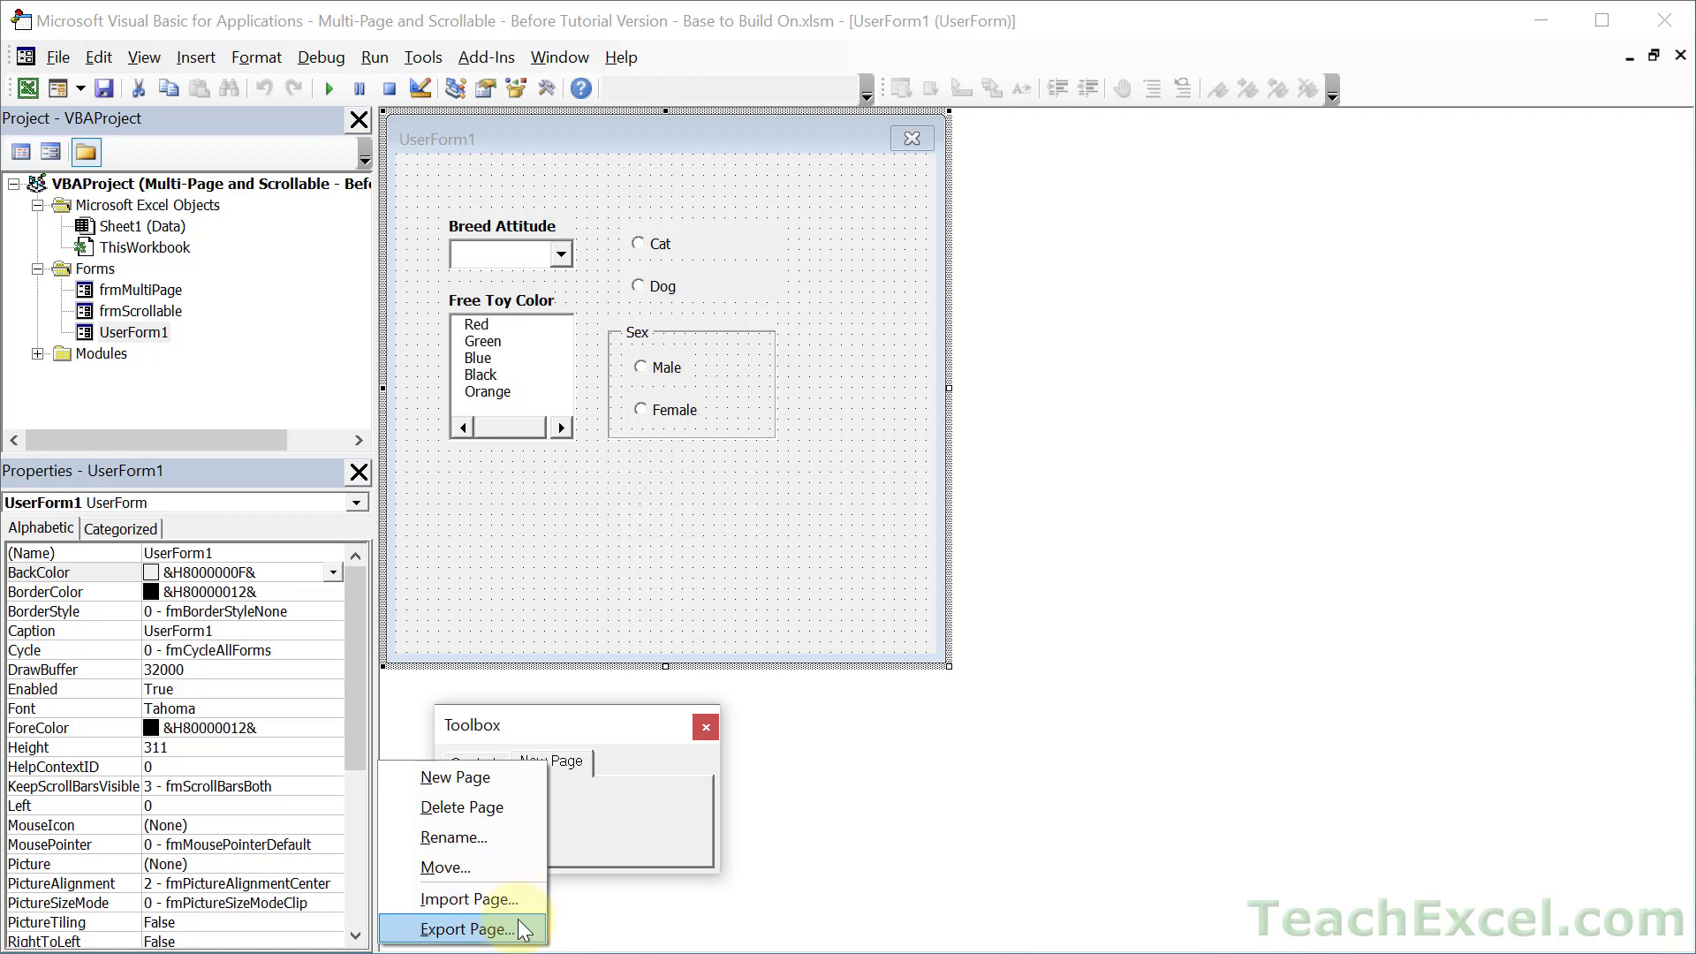
left_click(492, 836)
left_click_drag(579, 774, 767, 656)
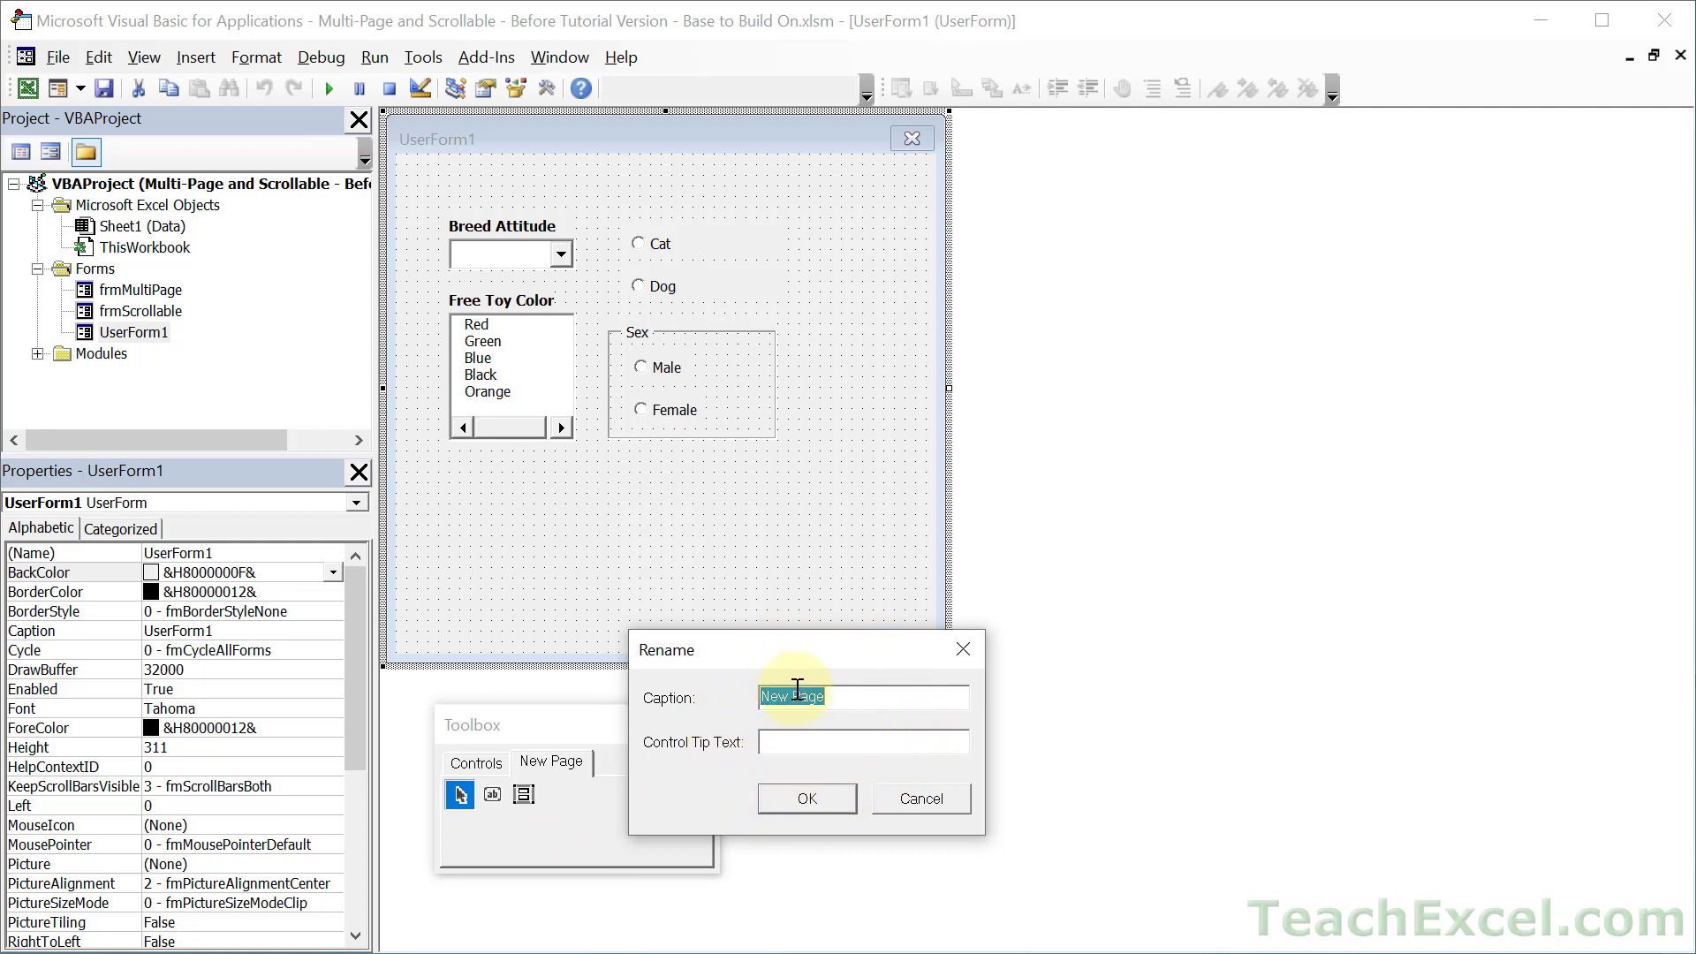
type("Default Controls")
left_click(787, 798)
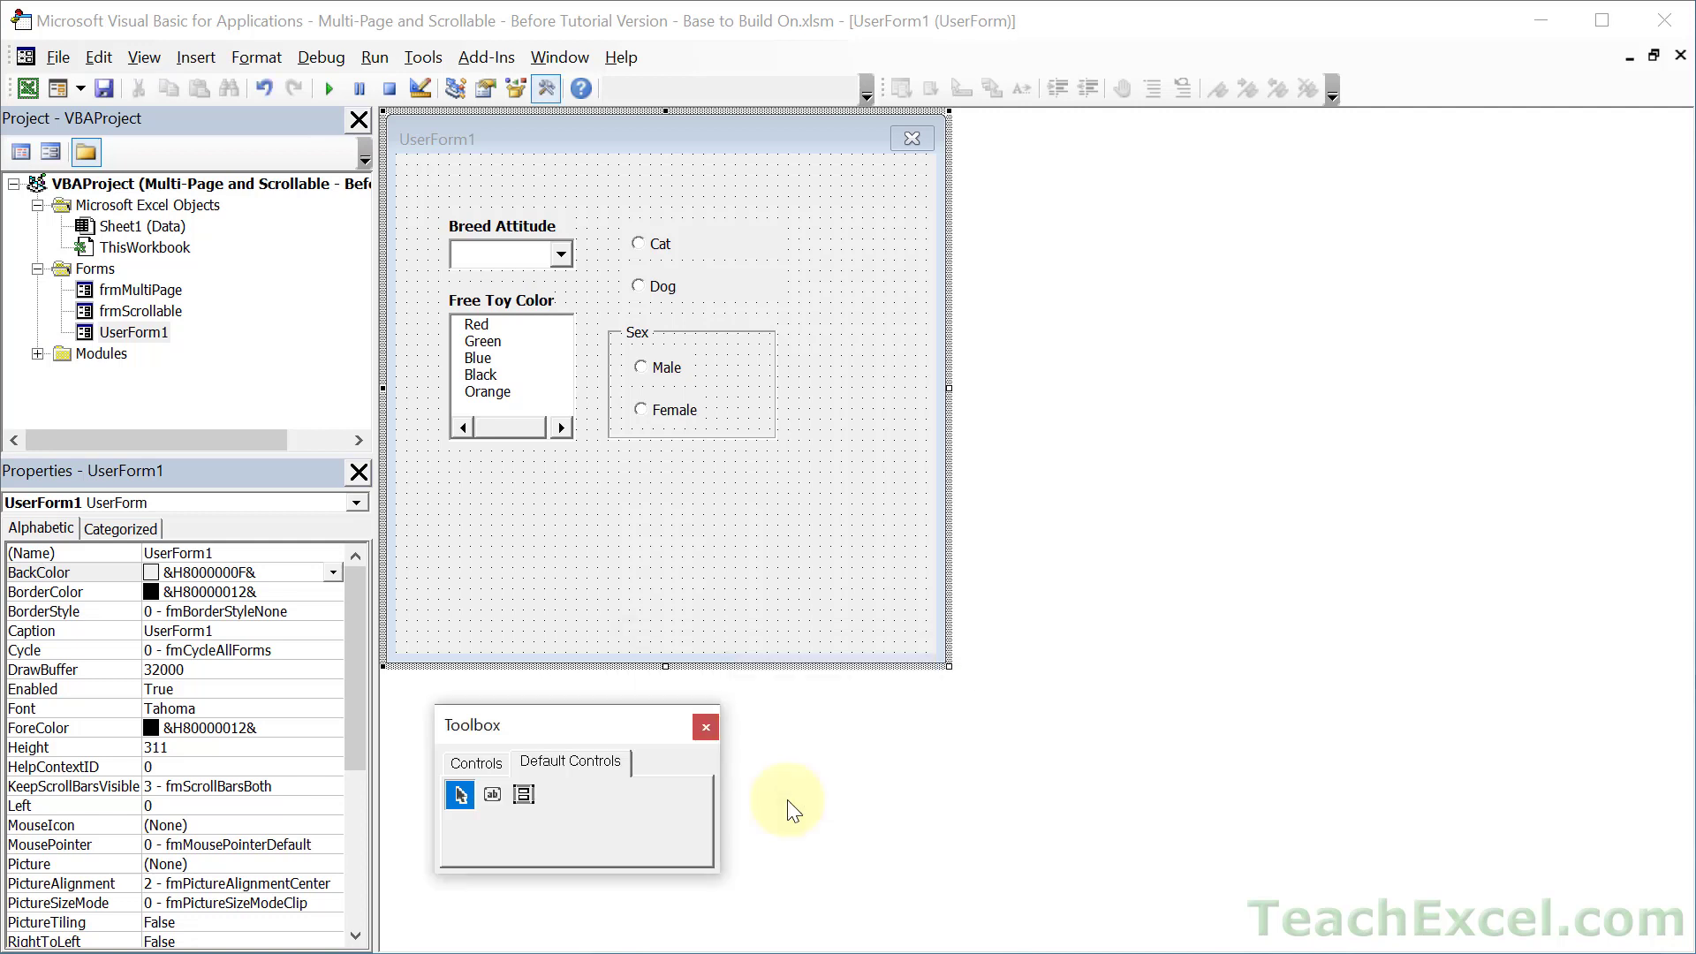
Step: Customize the stored group on the Default Controls page with the tool tip text "Default Setup"
left_click(485, 764)
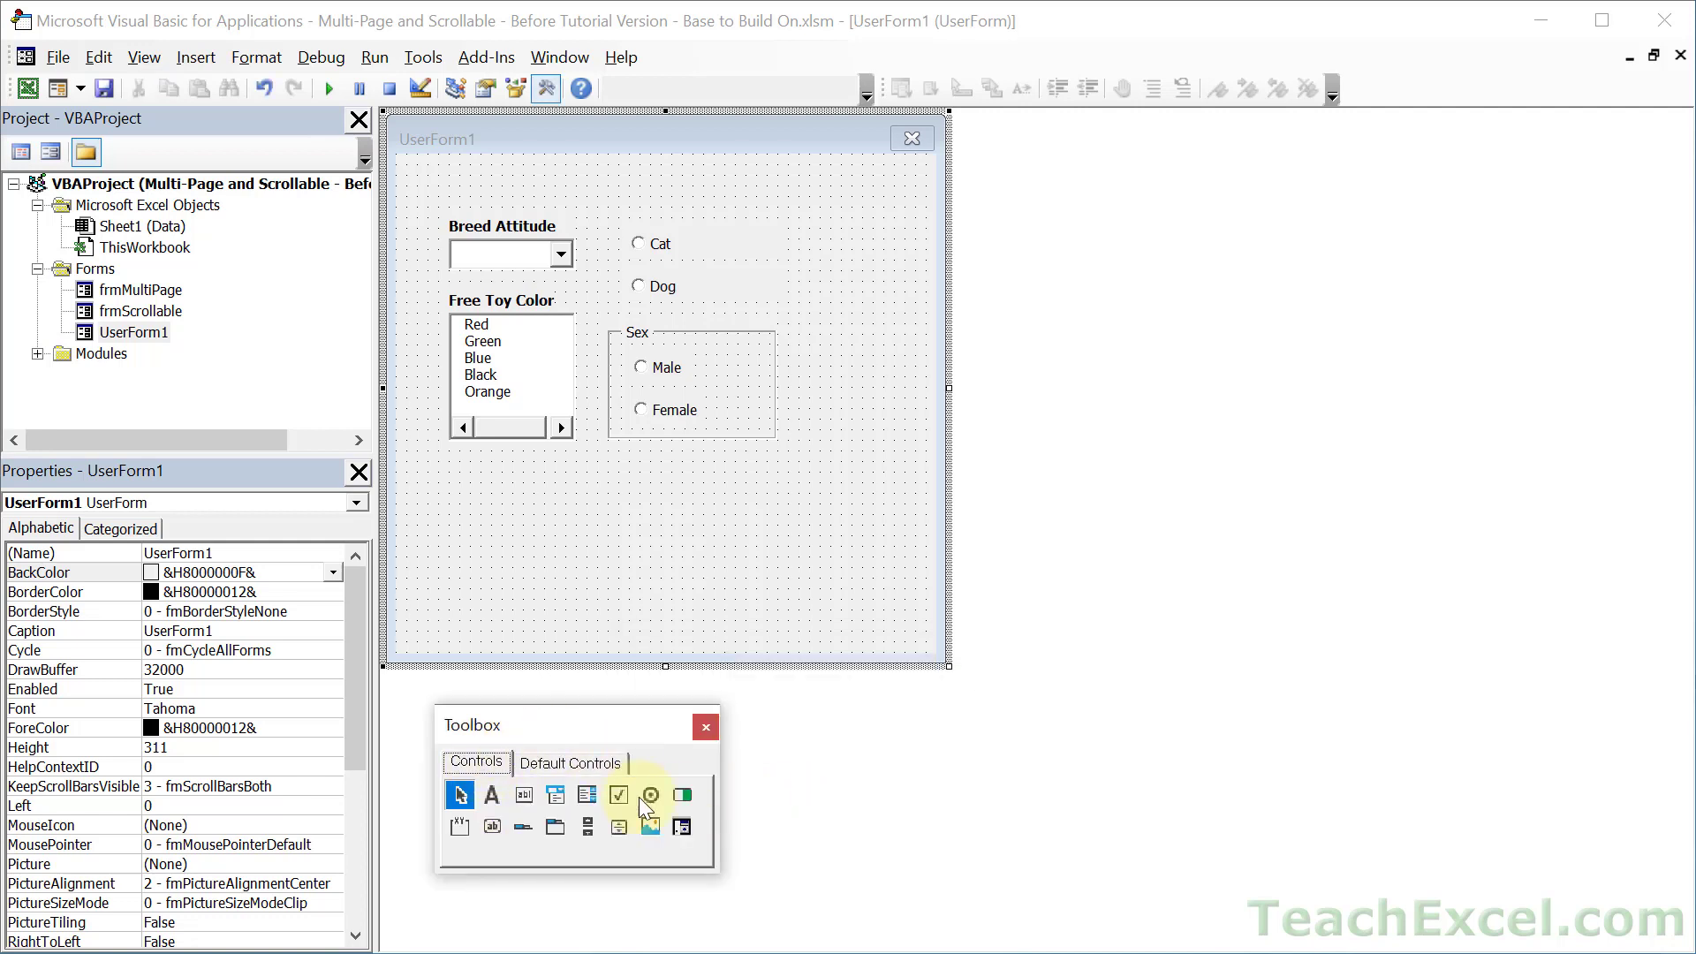
left_click(566, 765)
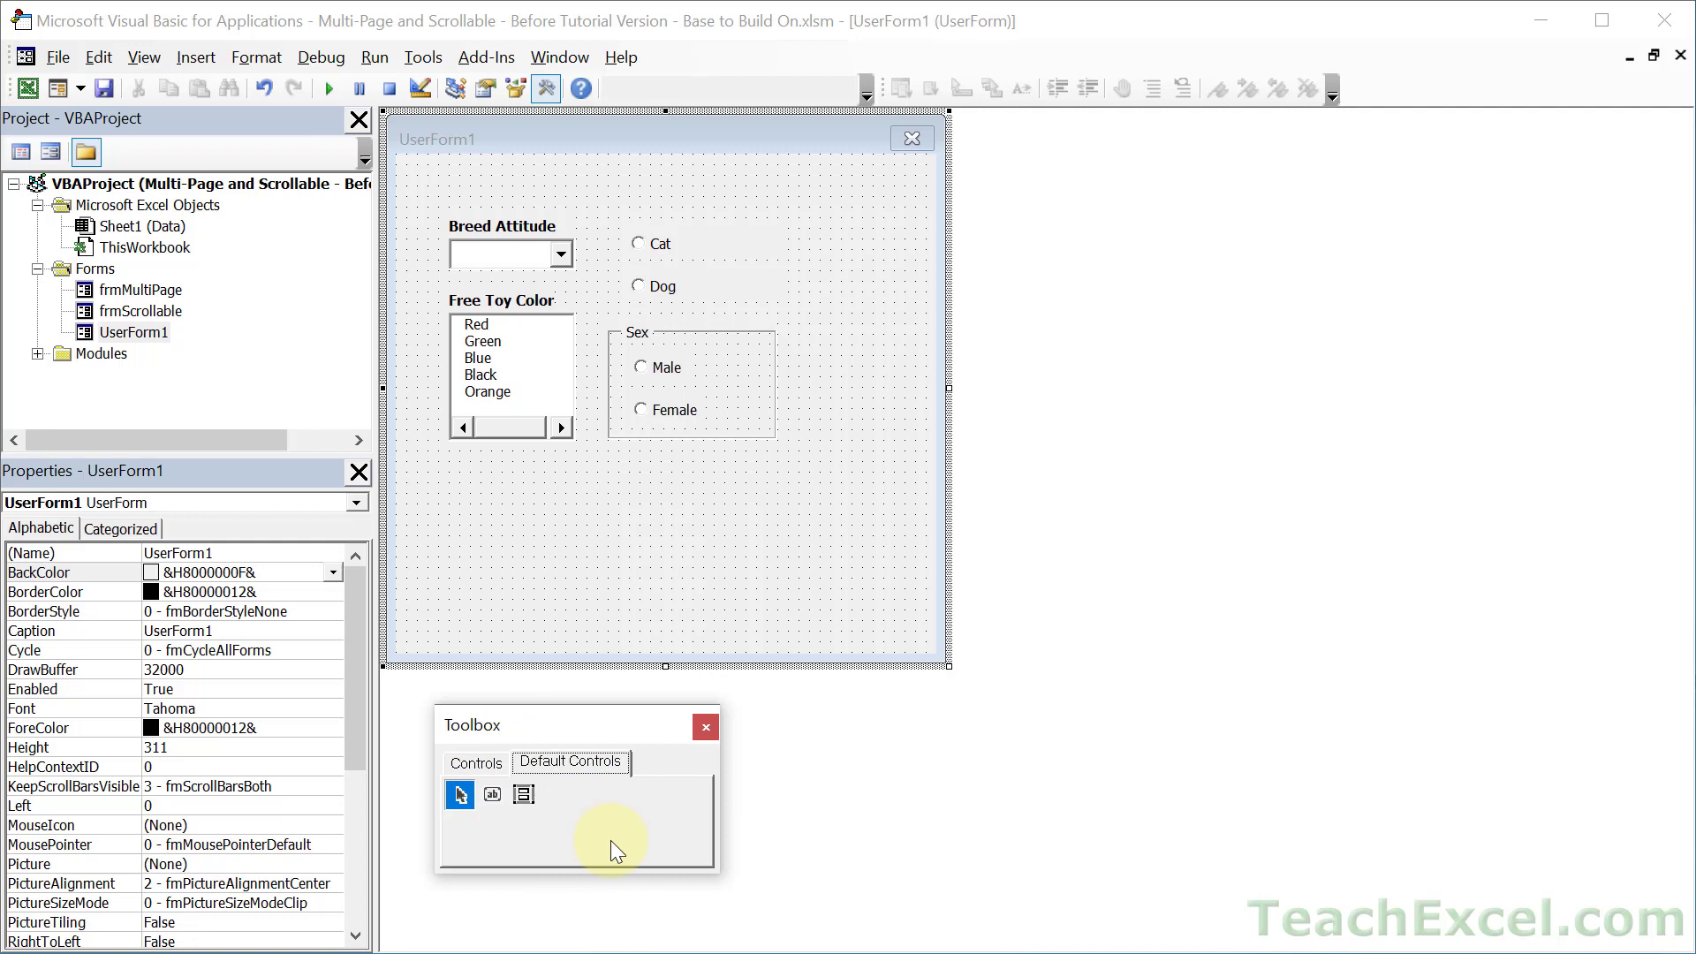
right_click(521, 797)
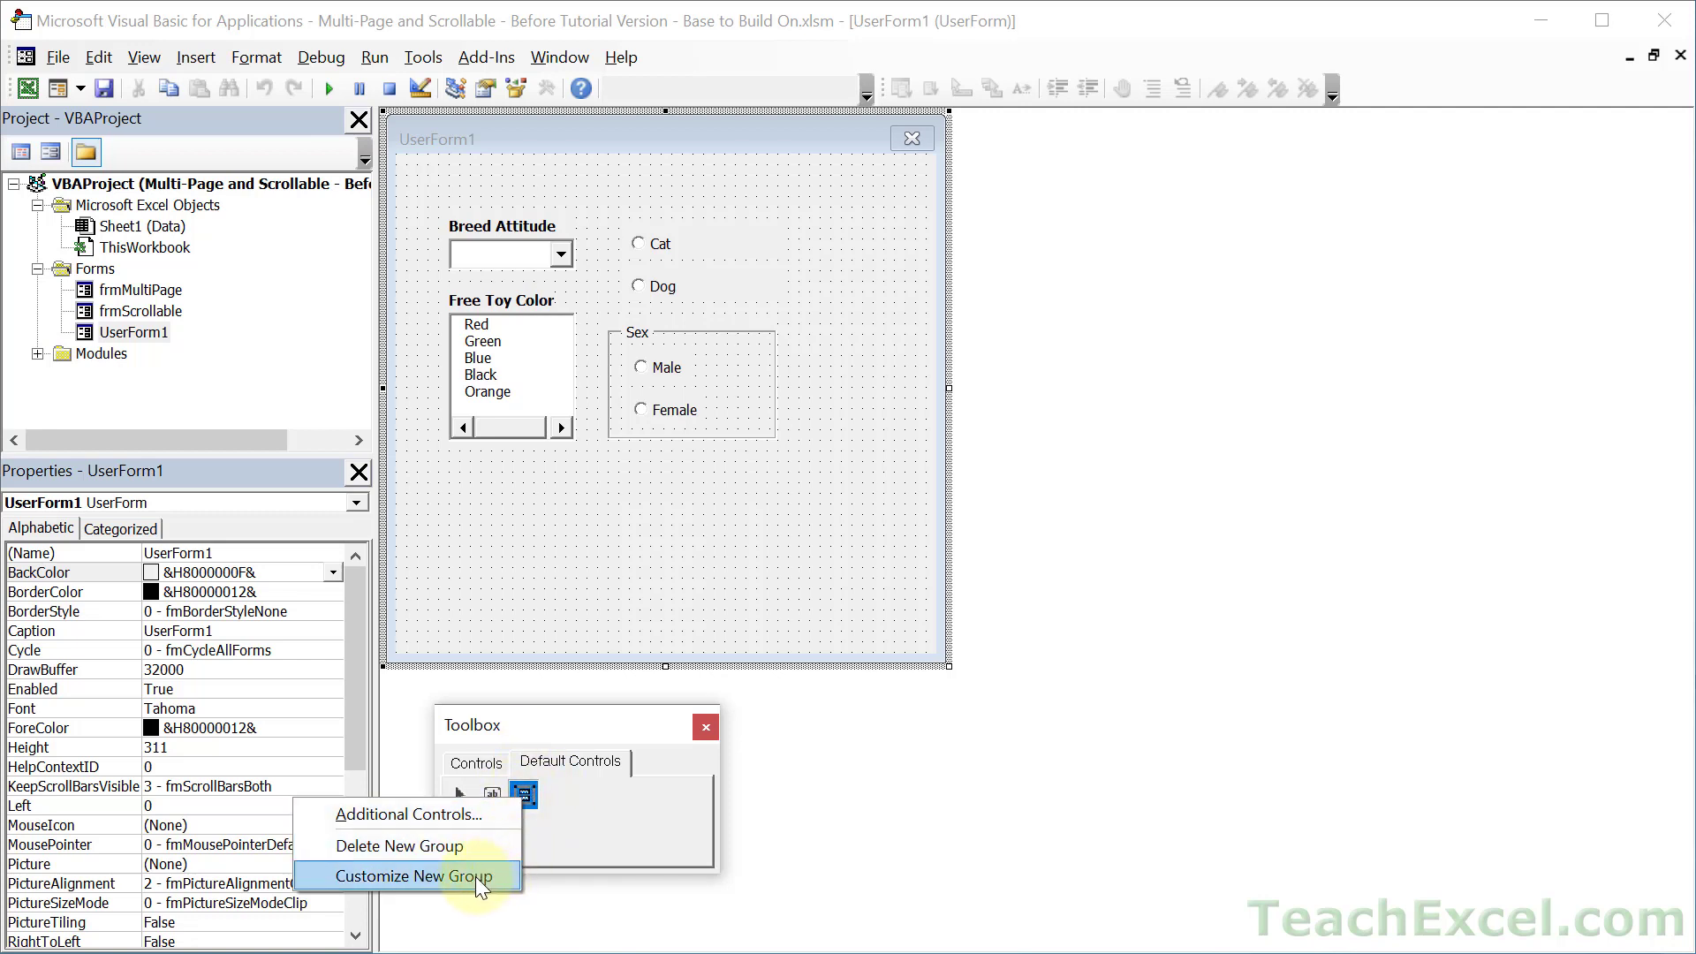
right_click(493, 794)
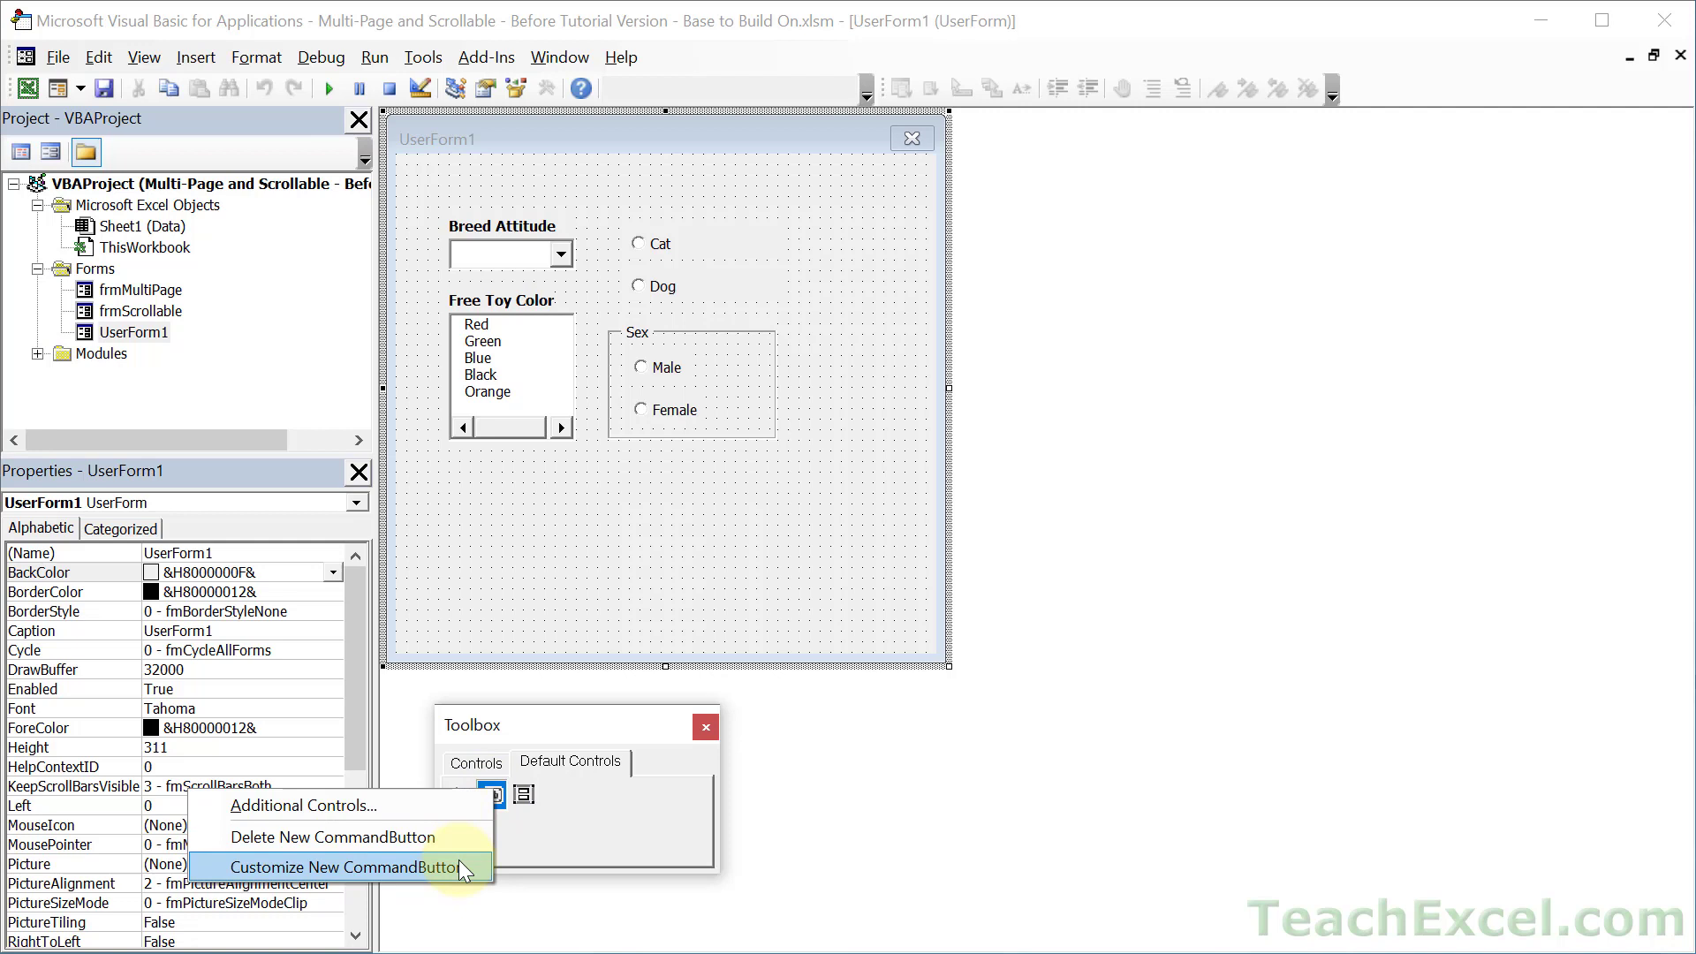
right_click(521, 784)
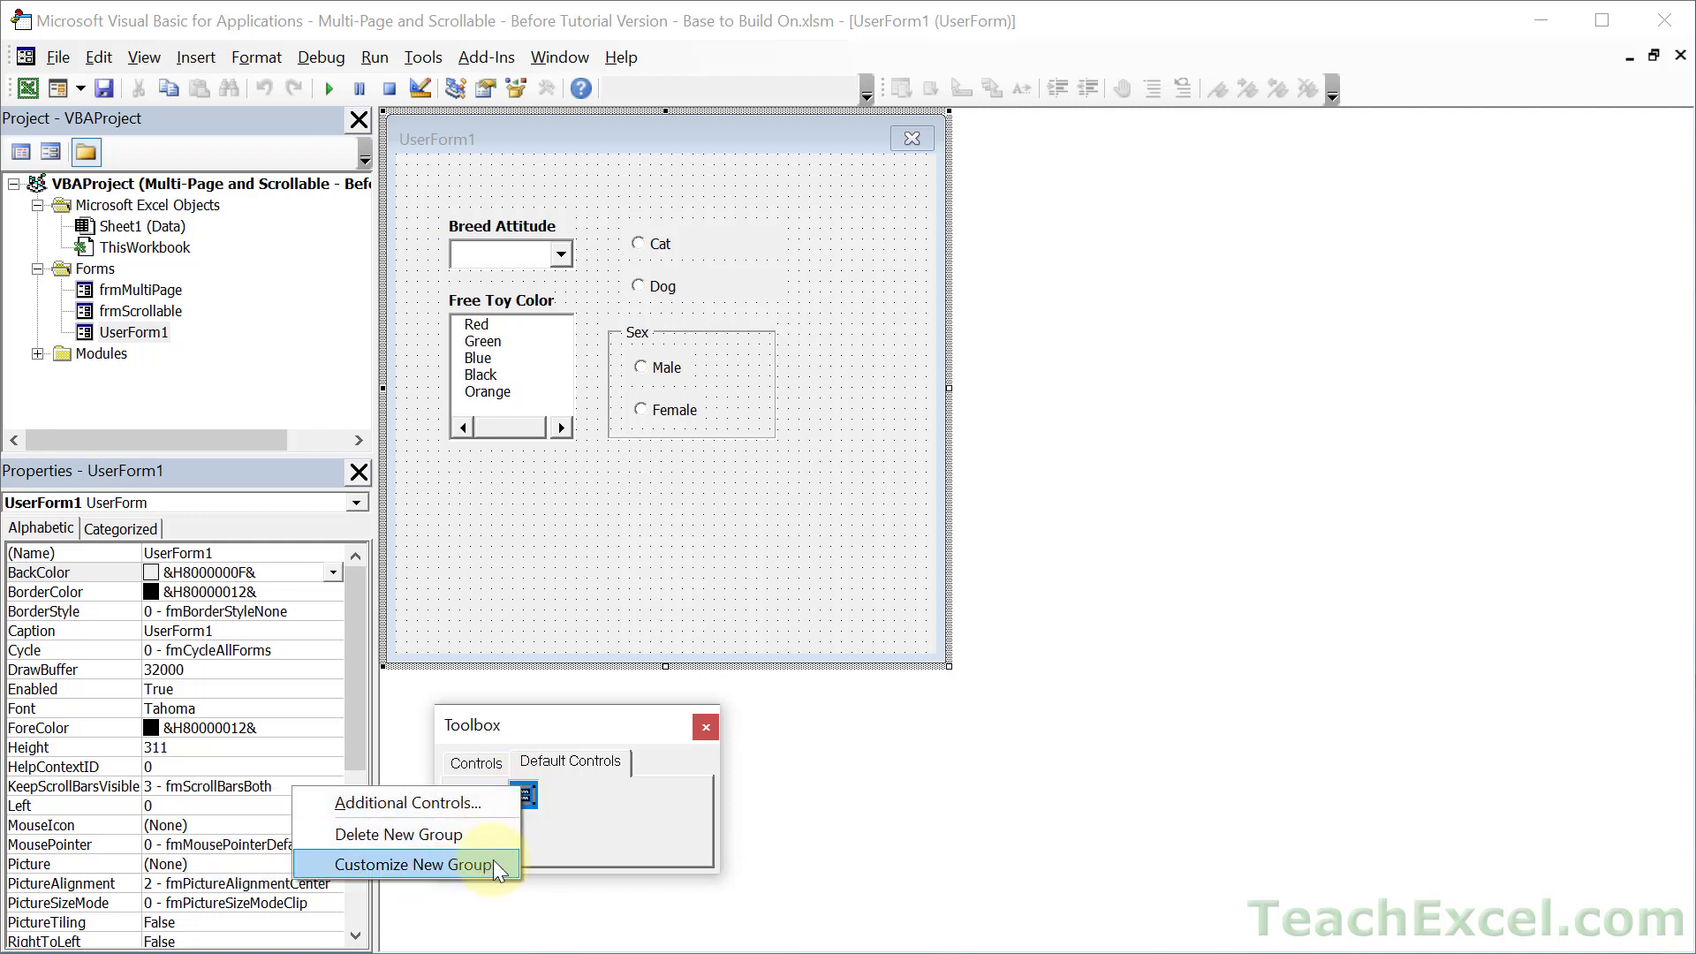
left_click(500, 866)
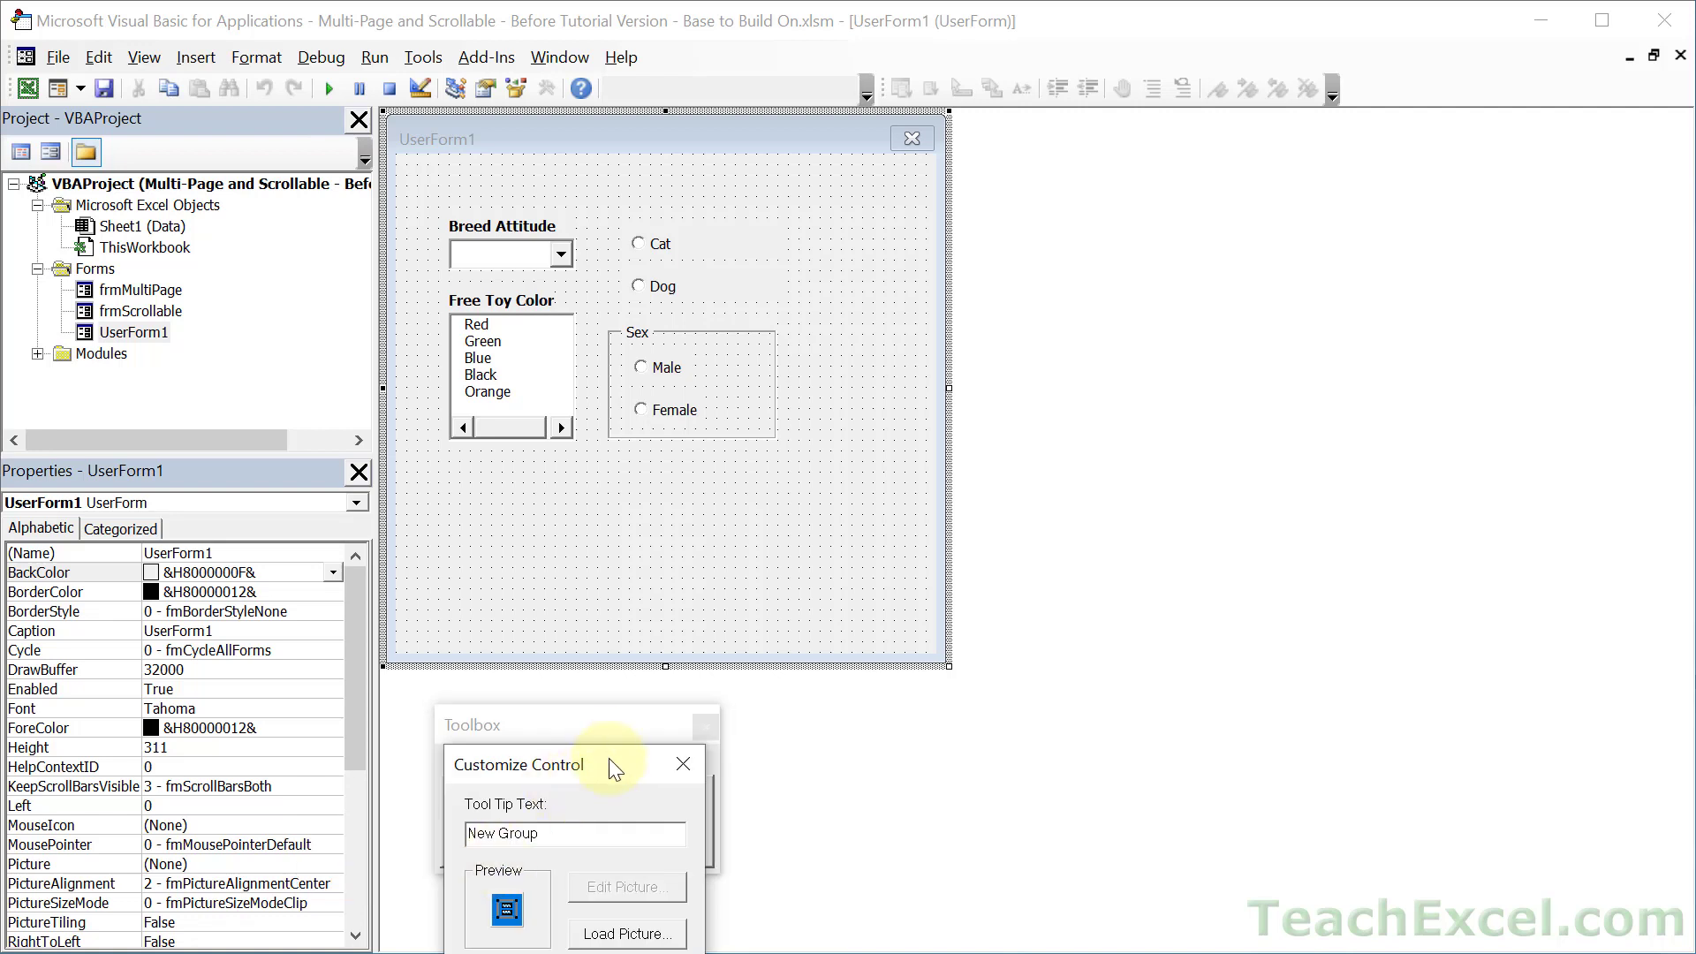
left_click_drag(608, 758, 752, 540)
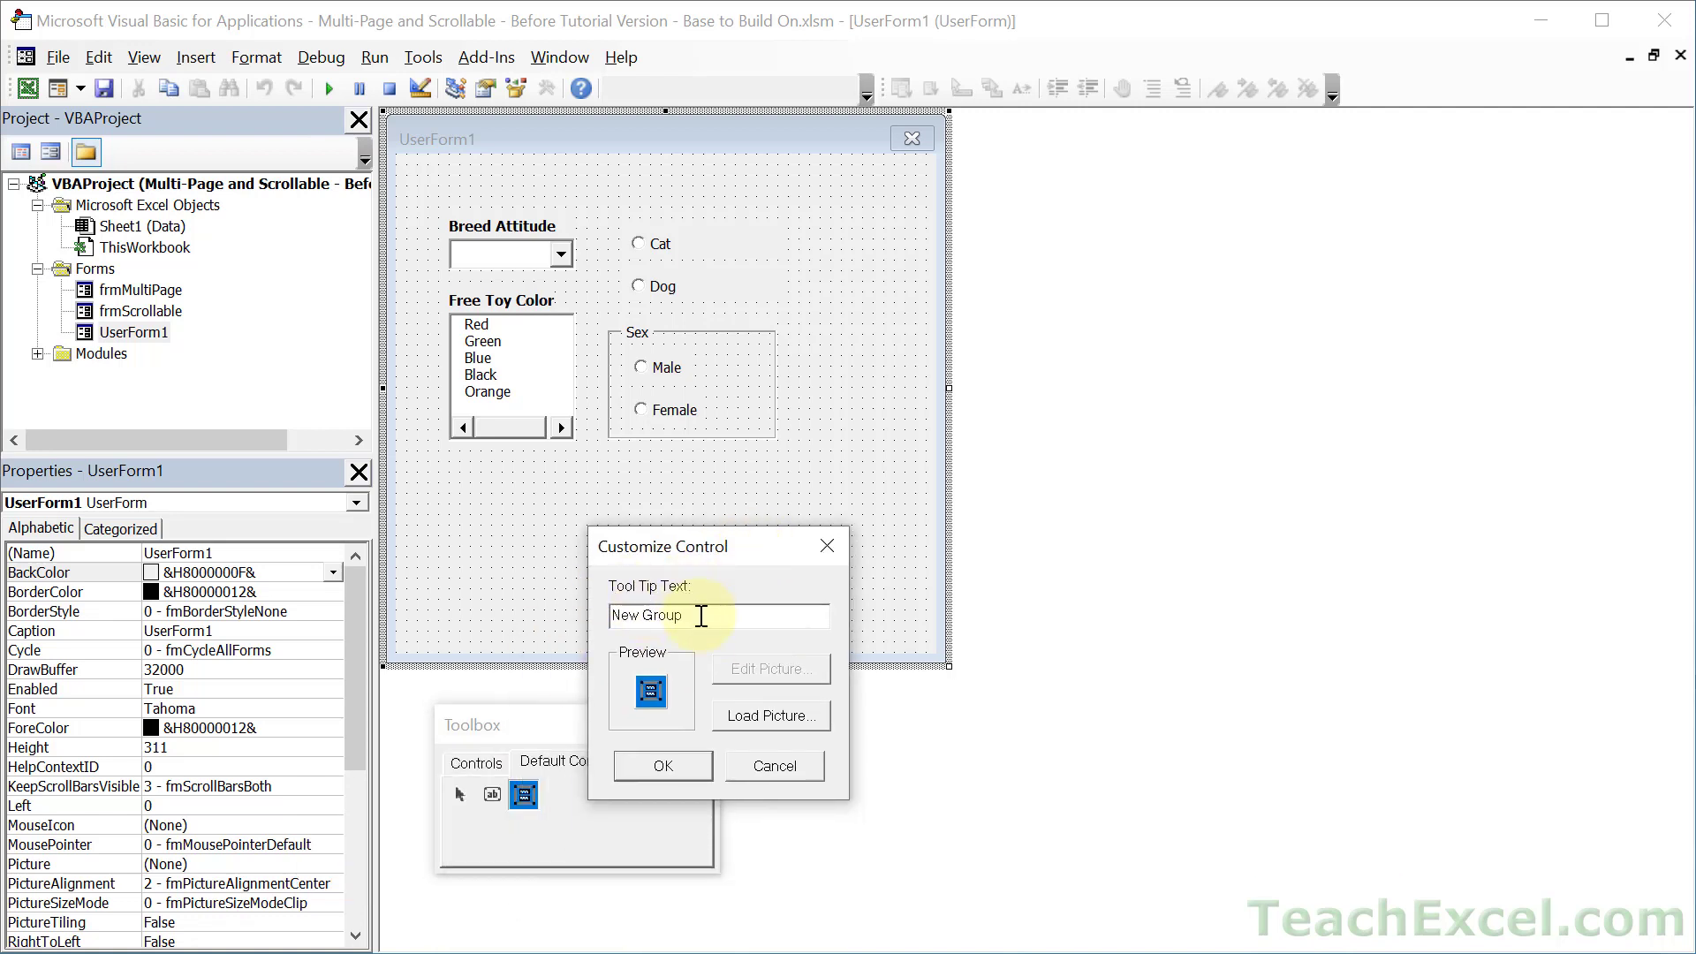
left_click_drag(701, 616, 611, 617)
type("Default Setup")
Step: Load the favicon picture from the Fav Icon folder as the stored group's icon and apply the customization
left_click(765, 717)
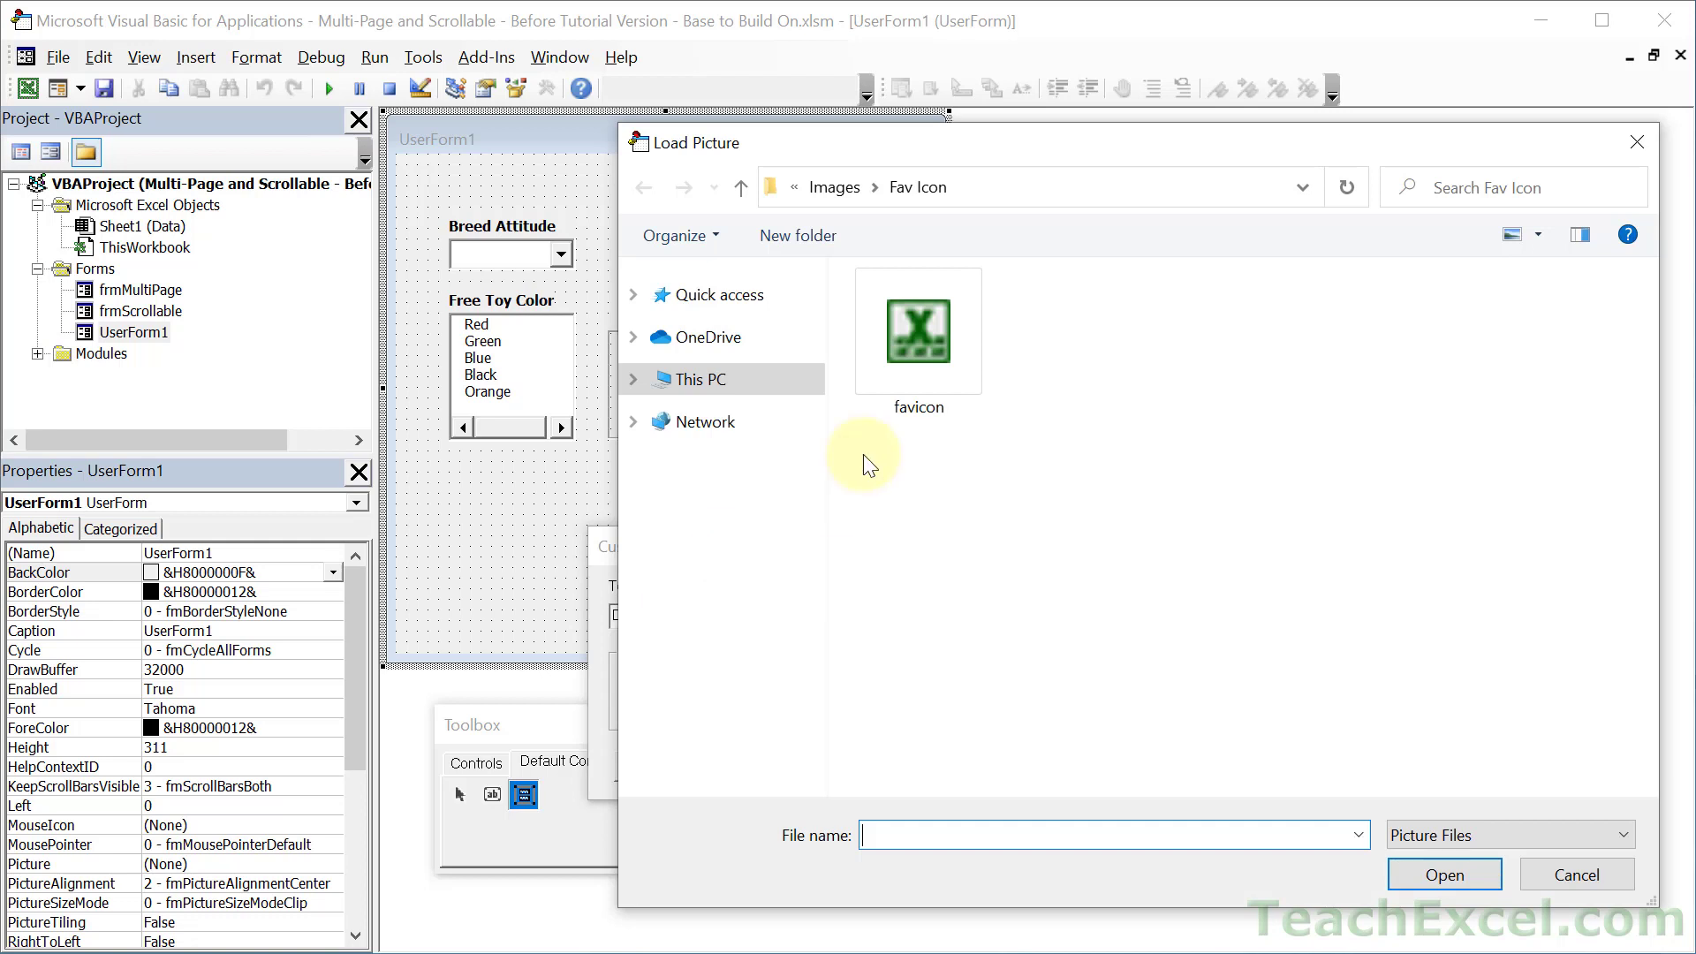
left_click(910, 345)
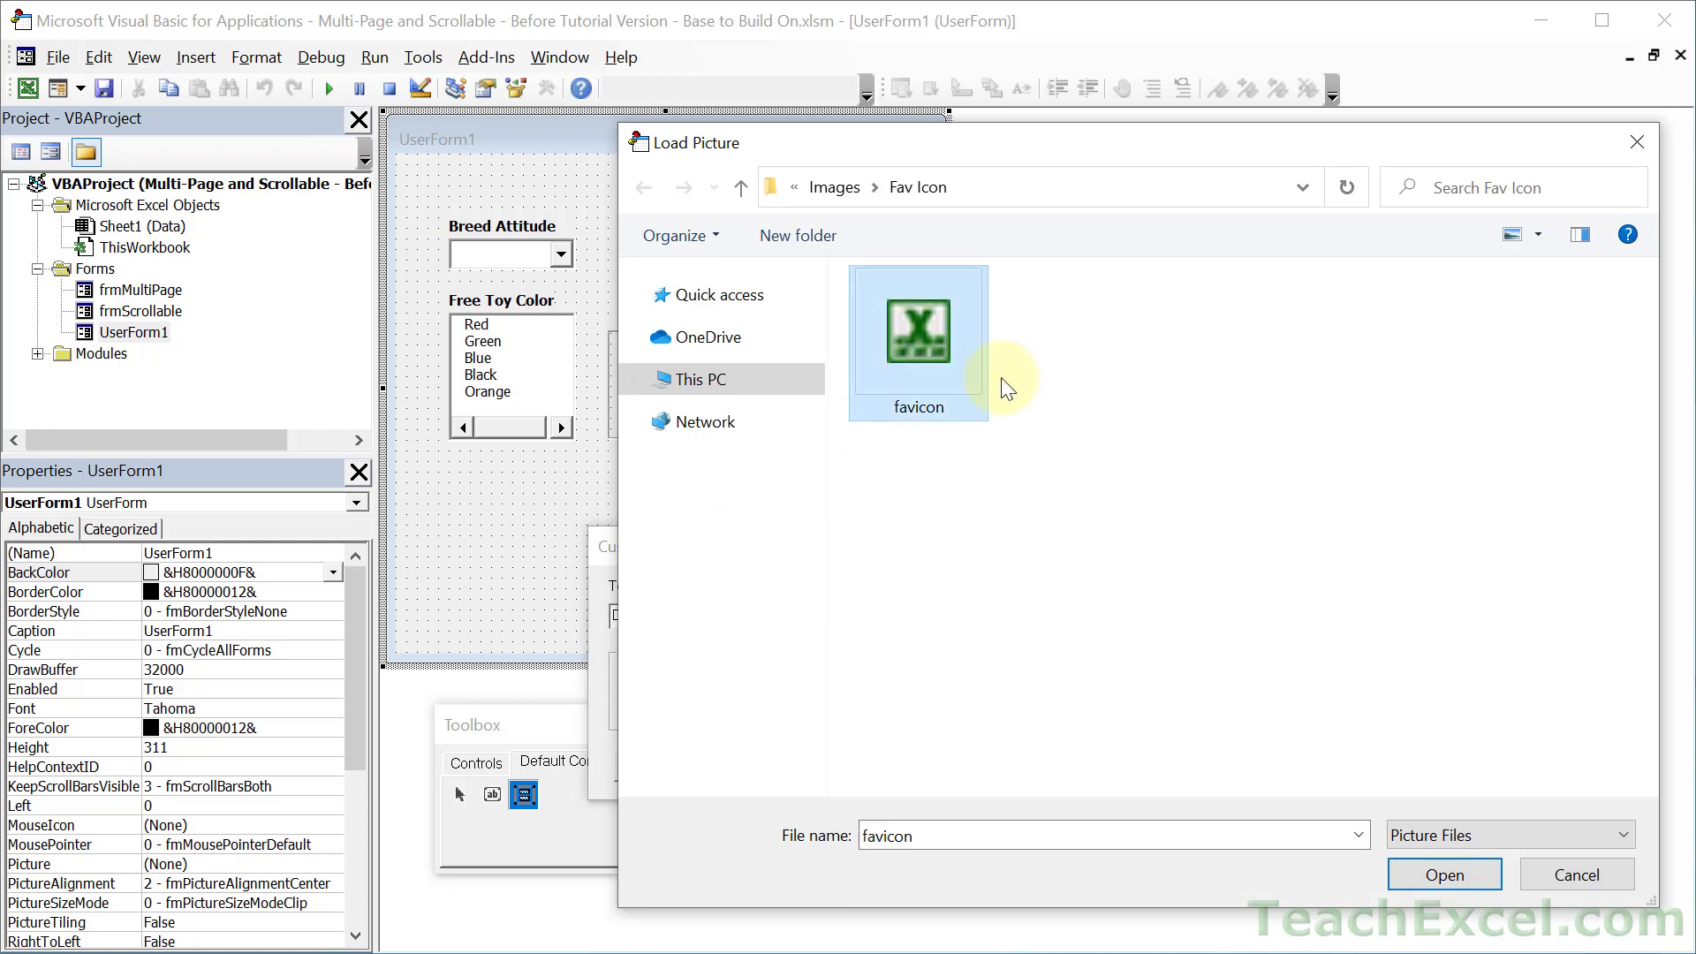
left_click(1417, 873)
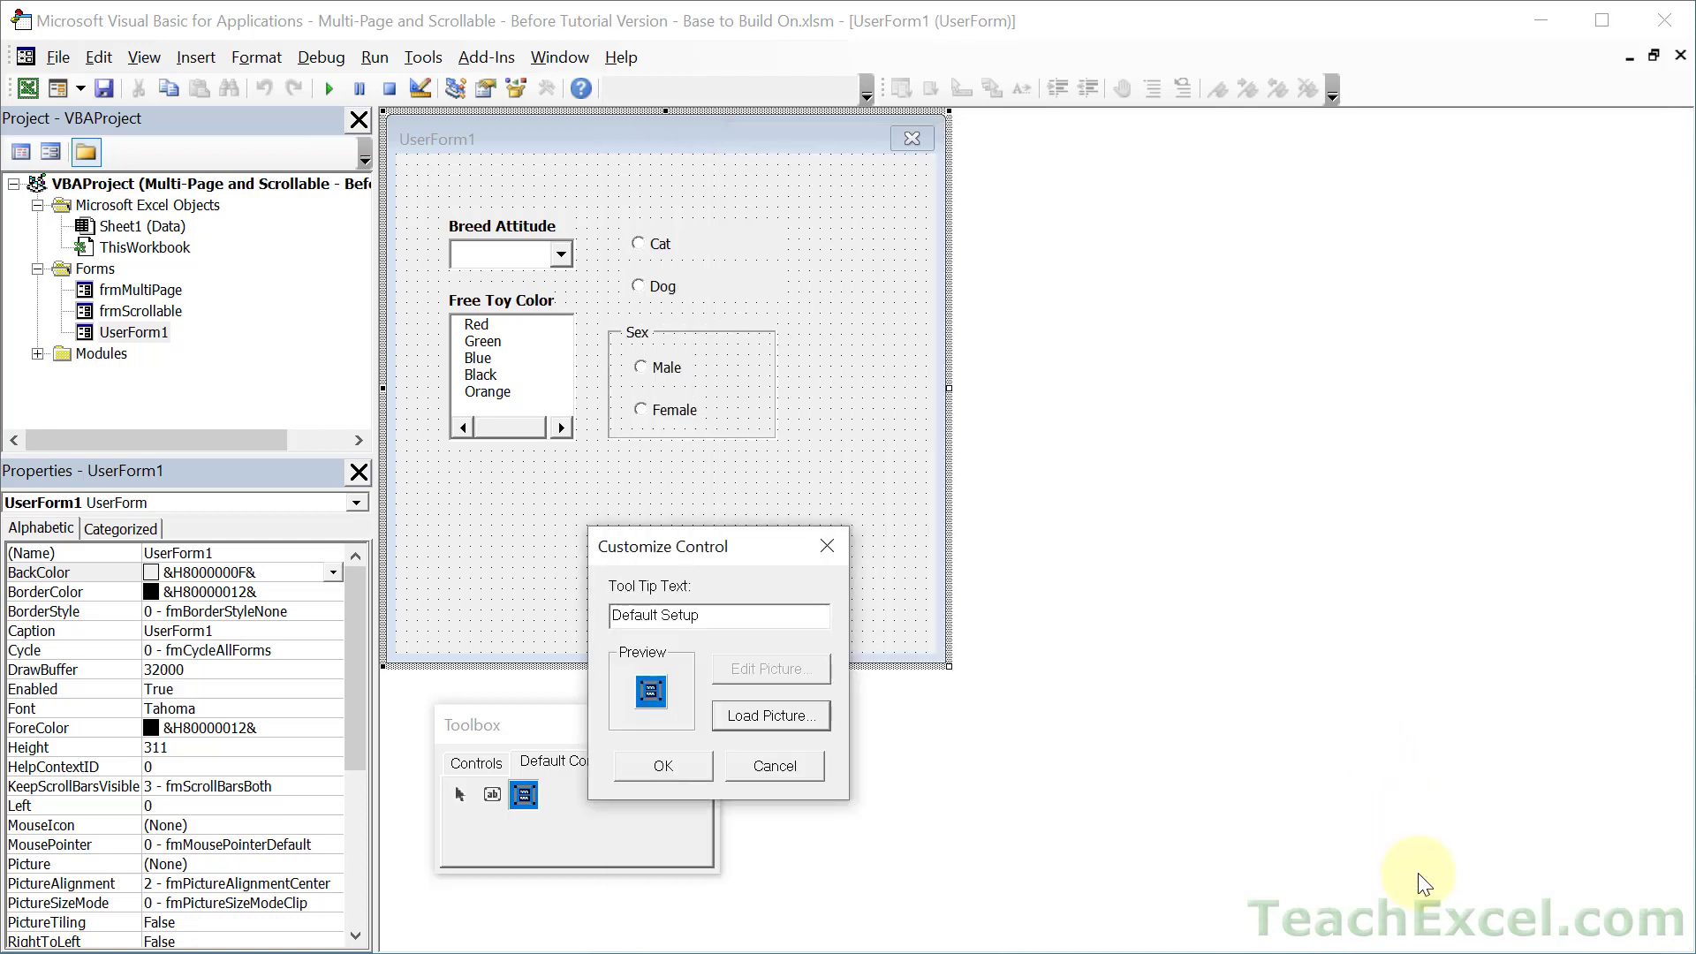
left_click(670, 754)
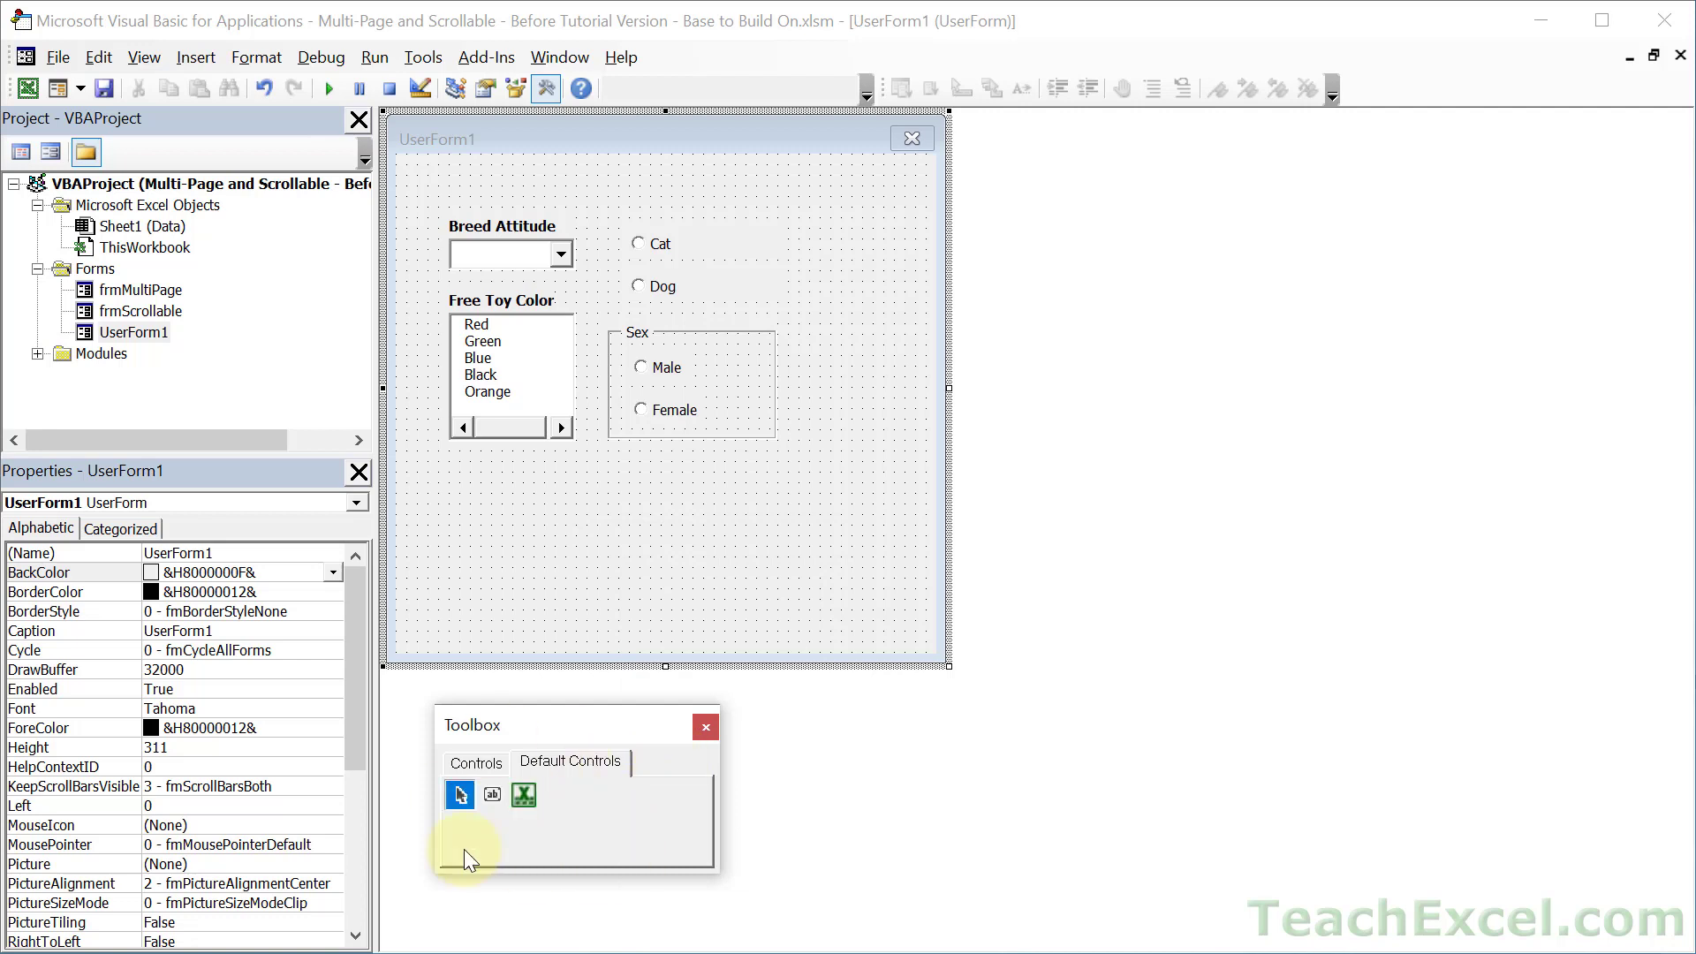